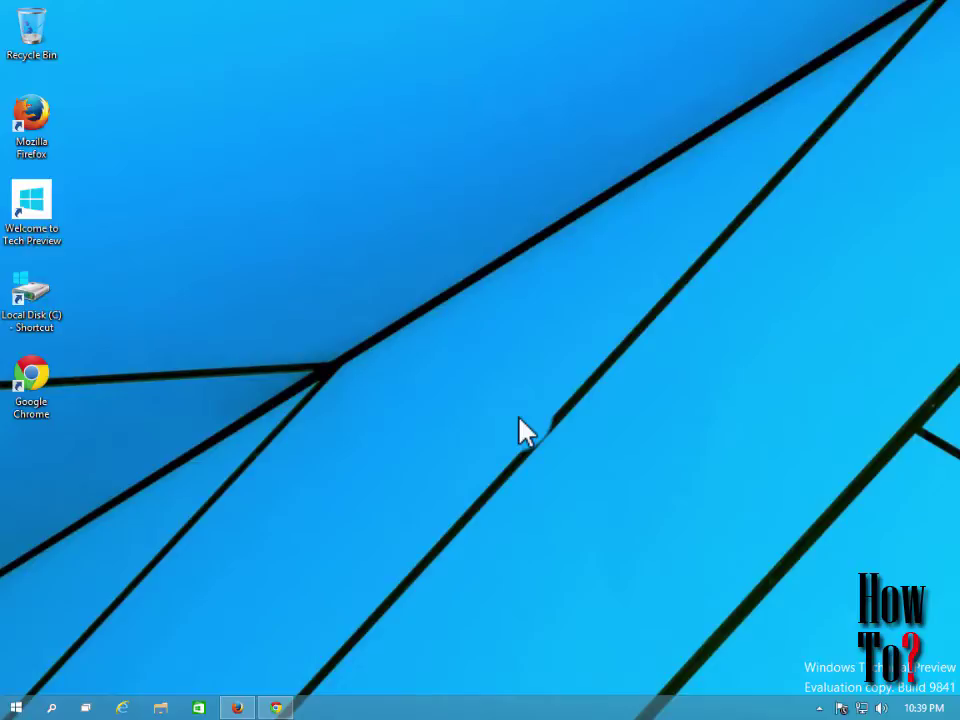
Step: Switch to Firefox and search the web for "cookie pie"
{"action": "left_click", "coordinate": [237, 707]}
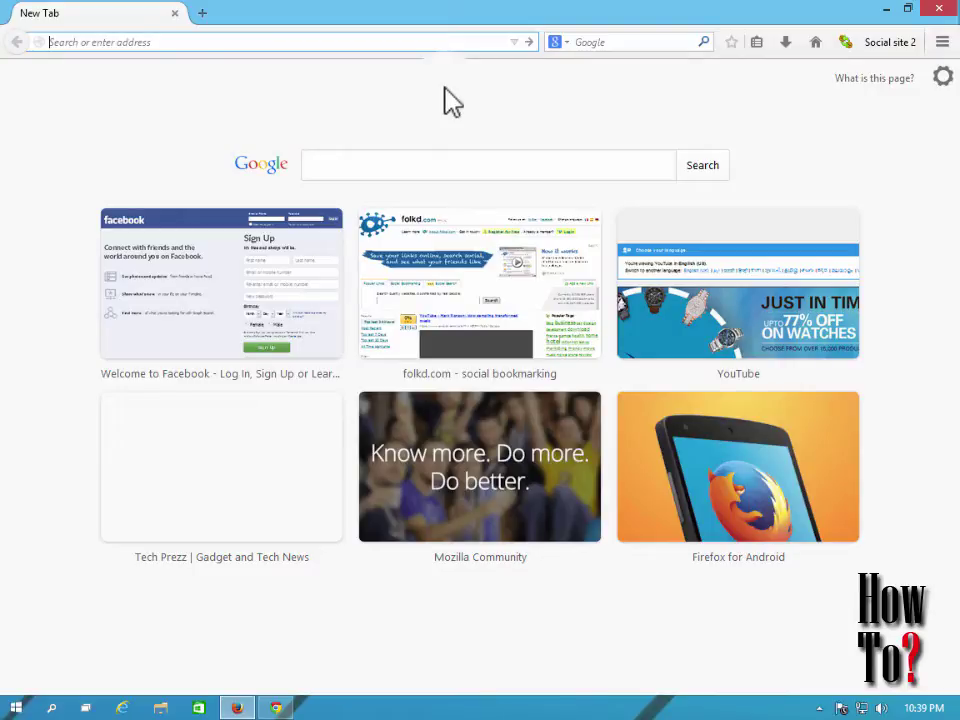
{"action": "left_click", "coordinate": [636, 45]}
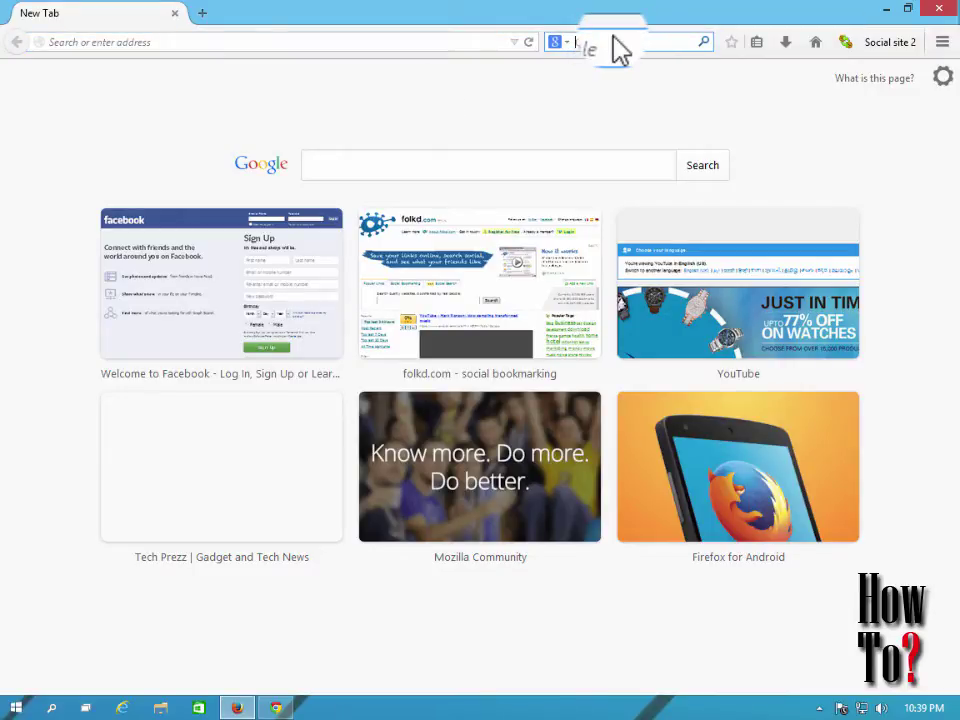
{"action": "type", "text": "cookie pie"}
{"action": "key", "text": "Return"}
Step: Open the CookiePie - Nektra's Wiki result in a new tab, read the extension's description, and close that tab
{"action": "scroll", "coordinate": [810, 450], "scroll_direction": "down", "scroll_amount": 6}
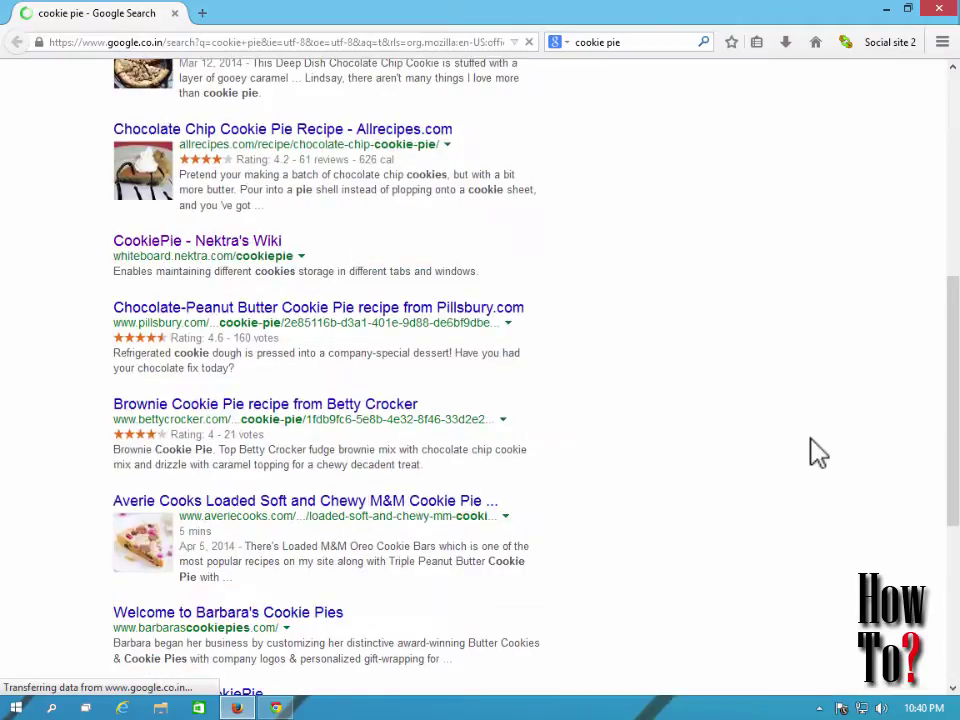
{"action": "scroll", "coordinate": [765, 306], "scroll_direction": "up", "scroll_amount": 6}
{"action": "scroll", "coordinate": [766, 307], "scroll_direction": "down", "scroll_amount": 3}
{"action": "scroll", "coordinate": [766, 307], "scroll_direction": "down", "scroll_amount": 4}
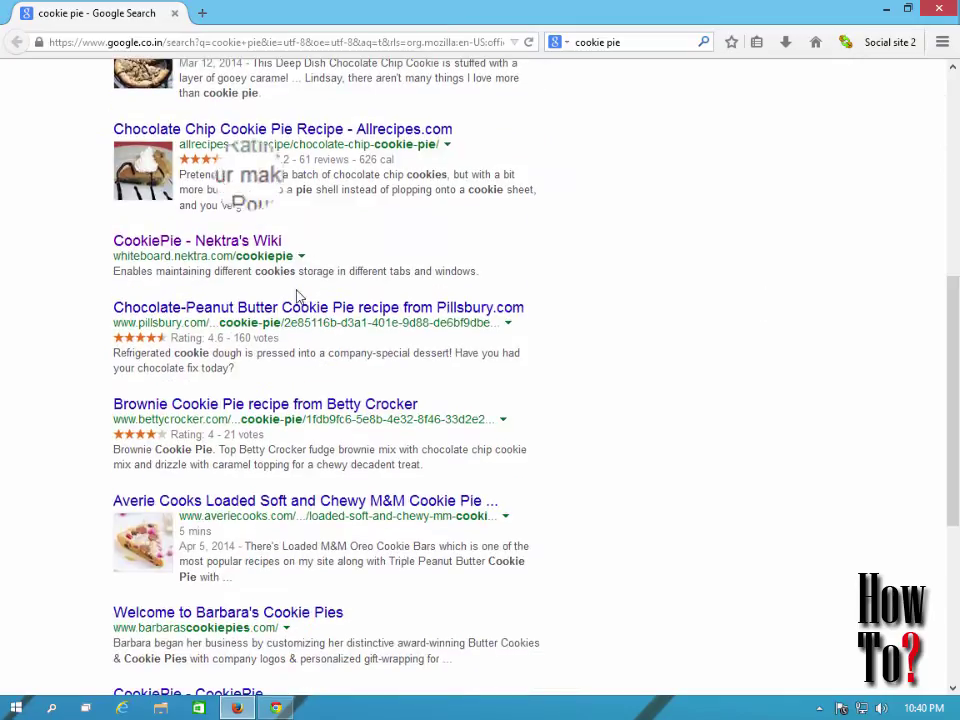
{"action": "middle_click", "coordinate": [230, 243]}
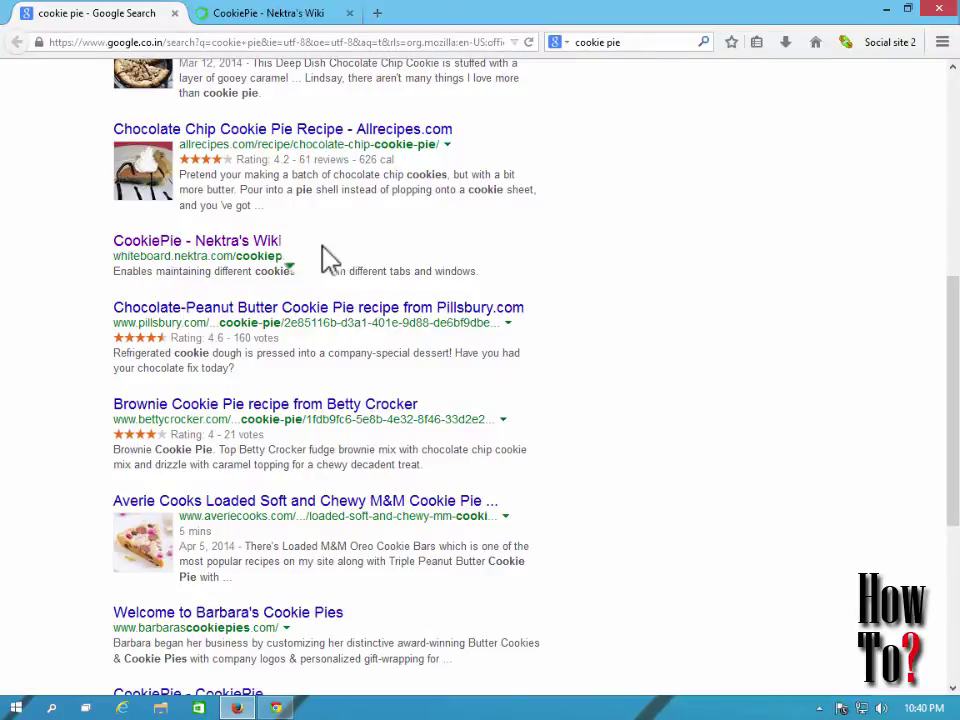
{"action": "left_click", "coordinate": [288, 12]}
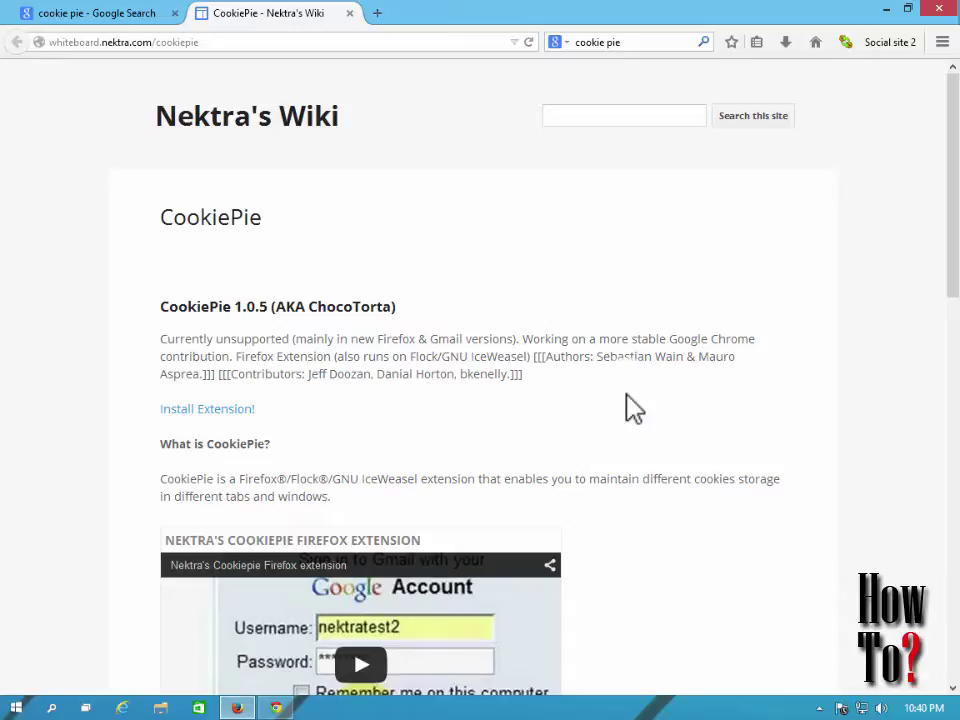
{"action": "scroll", "coordinate": [634, 408], "scroll_direction": "down", "scroll_amount": 5}
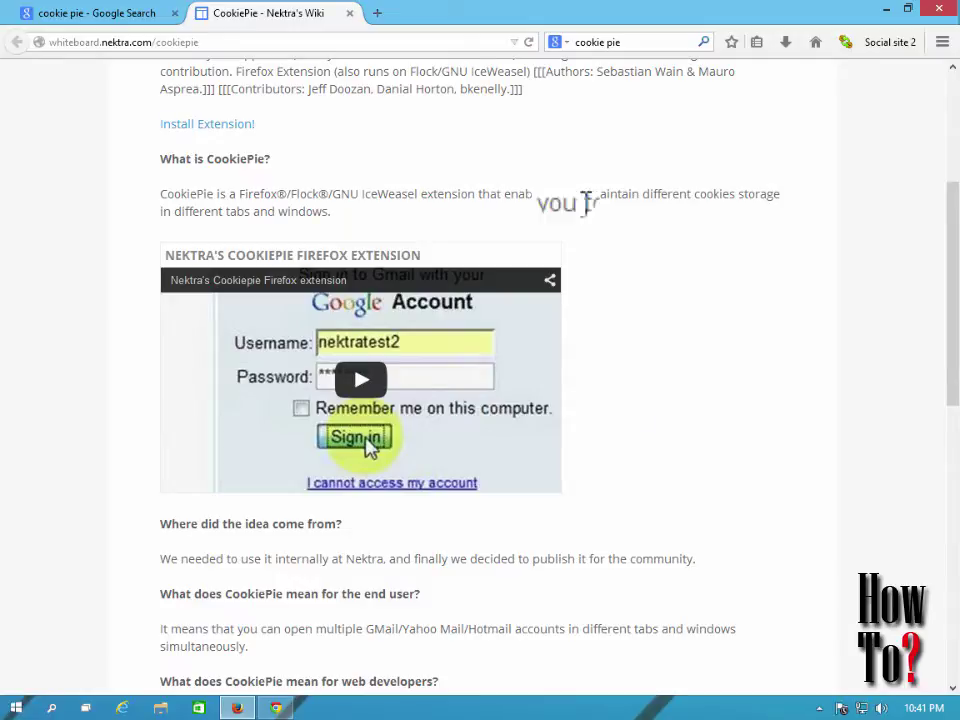
{"action": "left_click", "coordinate": [350, 13]}
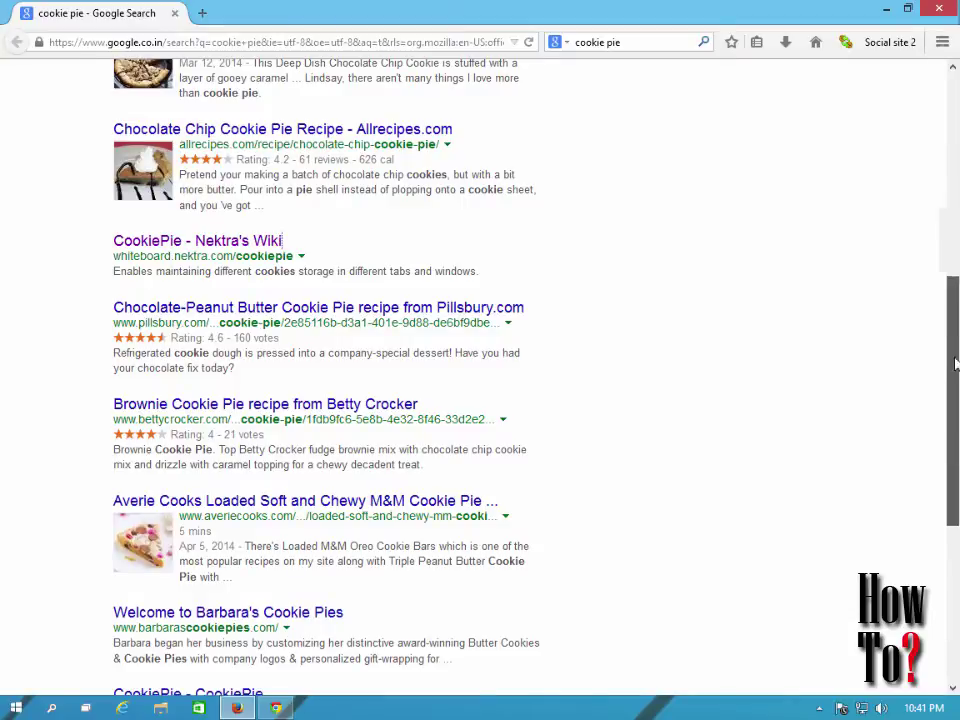
Step: Replace the Google search query with "cookie swap" and run the search
{"action": "left_click_drag", "start_coordinate": [955, 440], "coordinate": [955, 245]}
{"action": "left_click_drag", "start_coordinate": [238, 88], "coordinate": [5, 78]}
{"action": "type", "text": "cookie swap"}
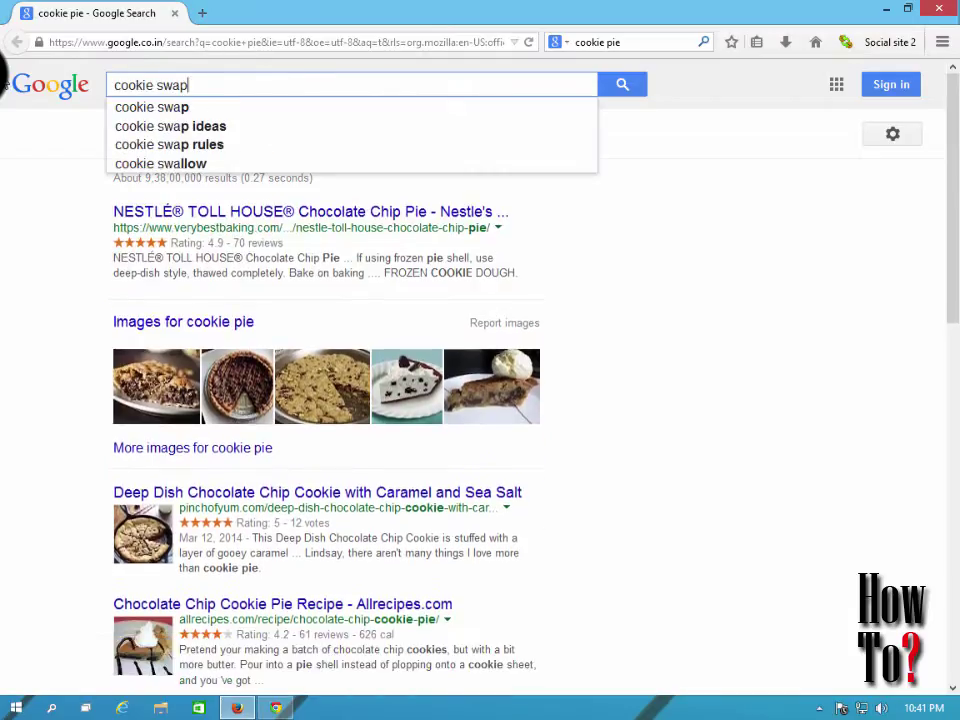
{"action": "key", "text": "Return"}
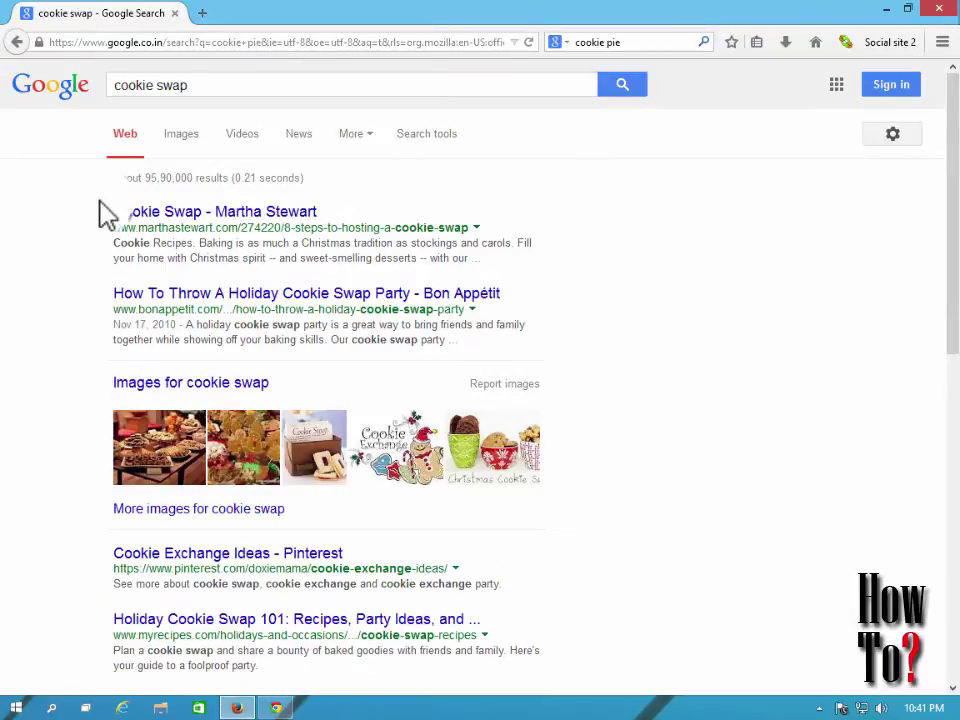
Step: Refine the search to "cookie swap firefox" and open the CookieSwap page on Mozilla Add-ons in its own tab
{"action": "left_click", "coordinate": [276, 80]}
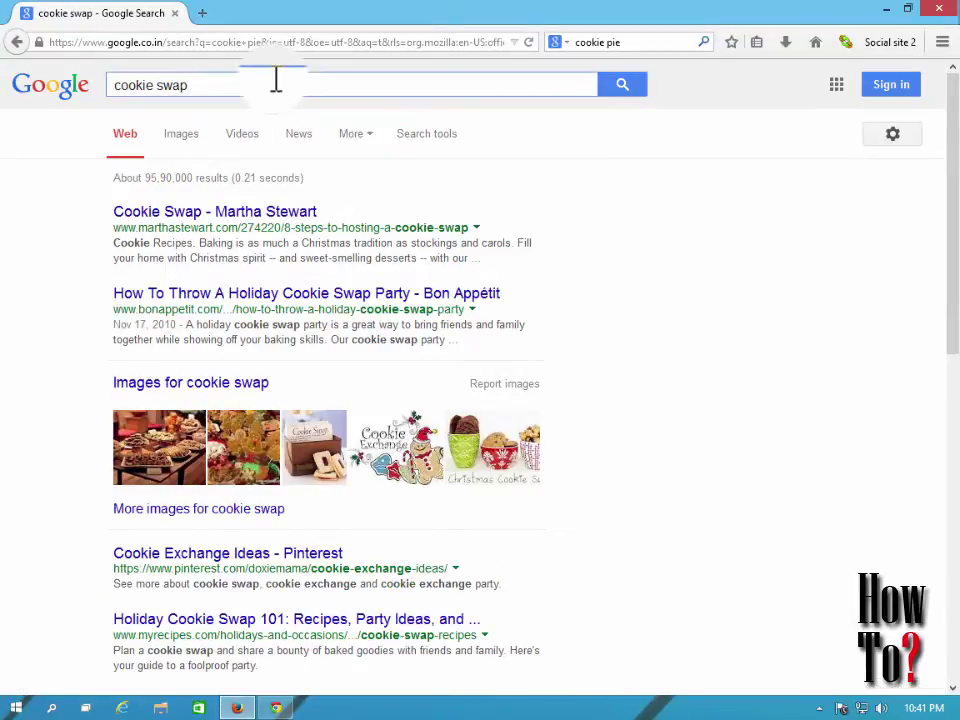
{"action": "type", "text": "firefo"}
{"action": "left_click_drag", "start_coordinate": [240, 211], "coordinate": [279, 17]}
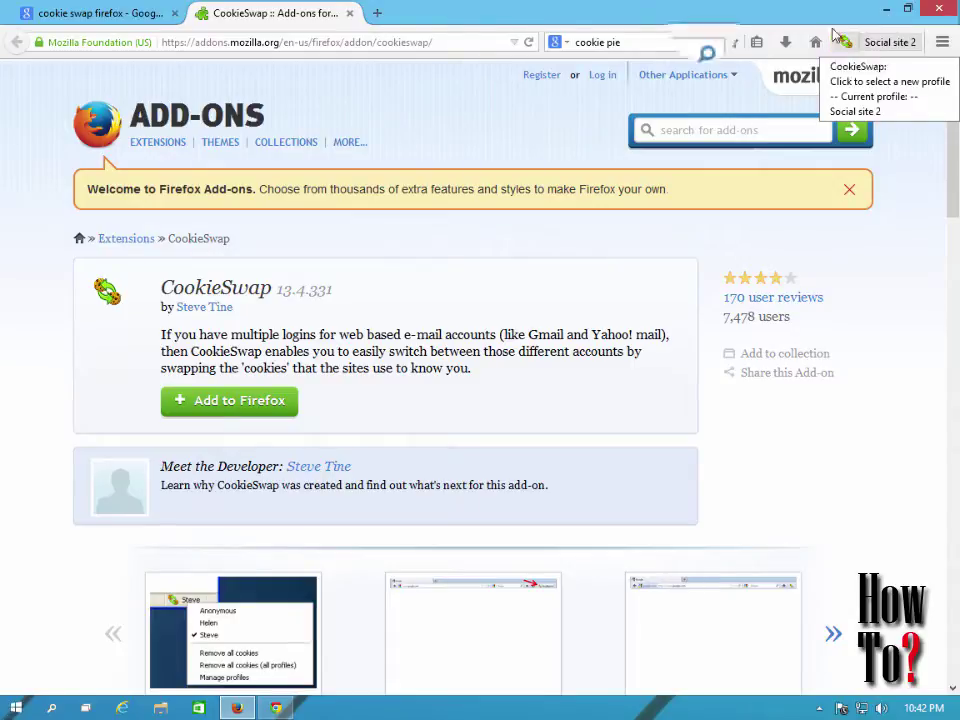
Step: Open three additional blank tabs and return to the CookieSwap add-on page
{"action": "left_click", "coordinate": [377, 15]}
{"action": "left_click", "coordinate": [512, 13]}
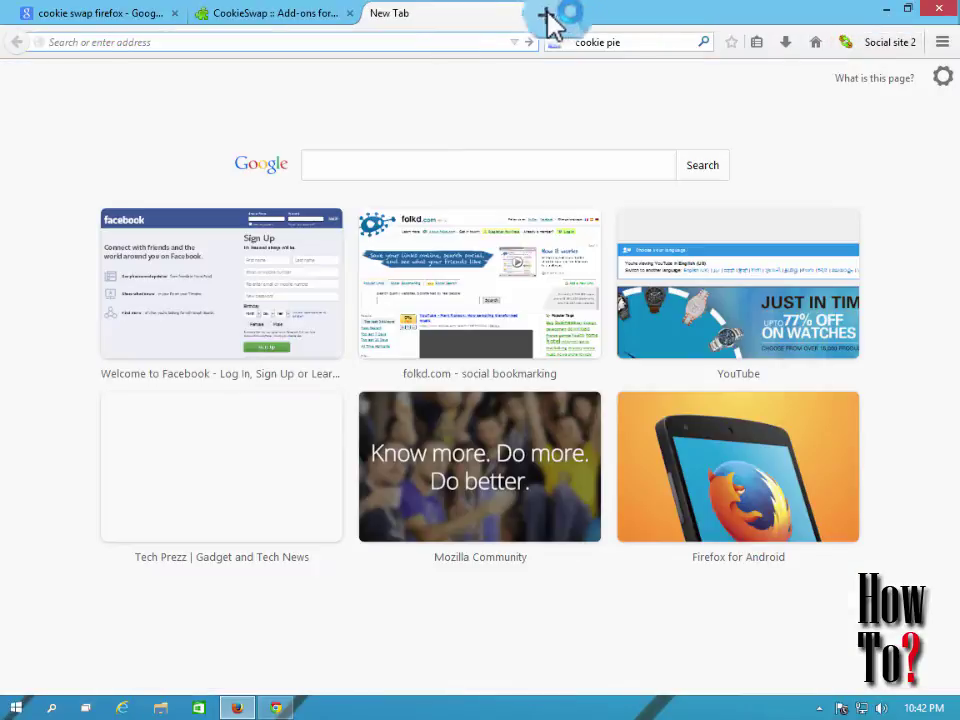
{"action": "left_click", "coordinate": [724, 16]}
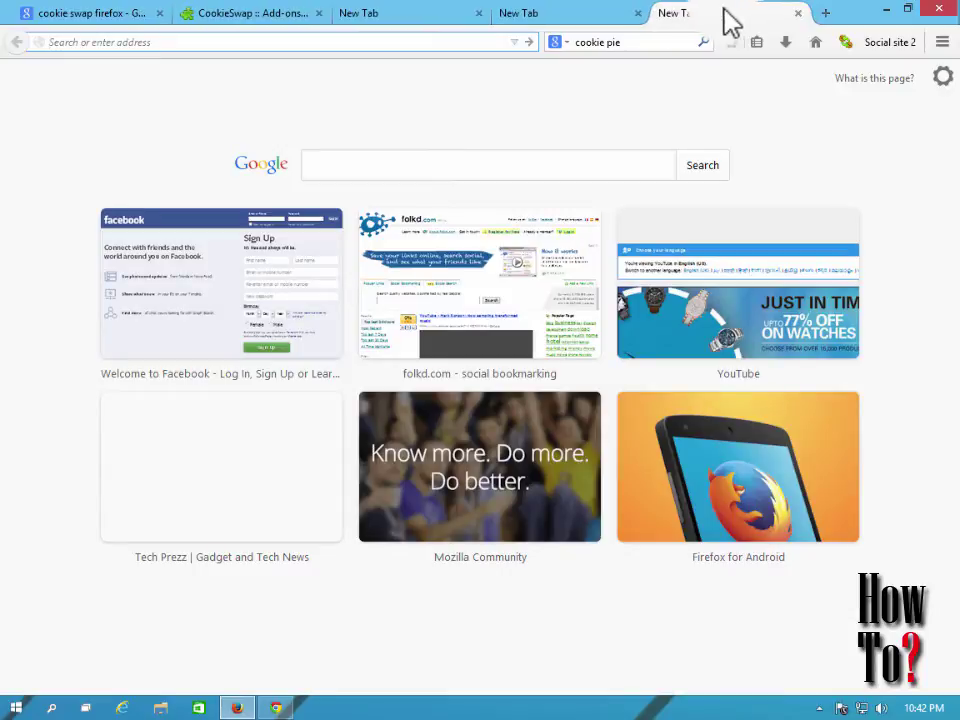
{"action": "left_click", "coordinate": [81, 26]}
{"action": "left_click", "coordinate": [190, 18]}
{"action": "left_click", "coordinate": [107, 24]}
{"action": "left_click", "coordinate": [236, 22]}
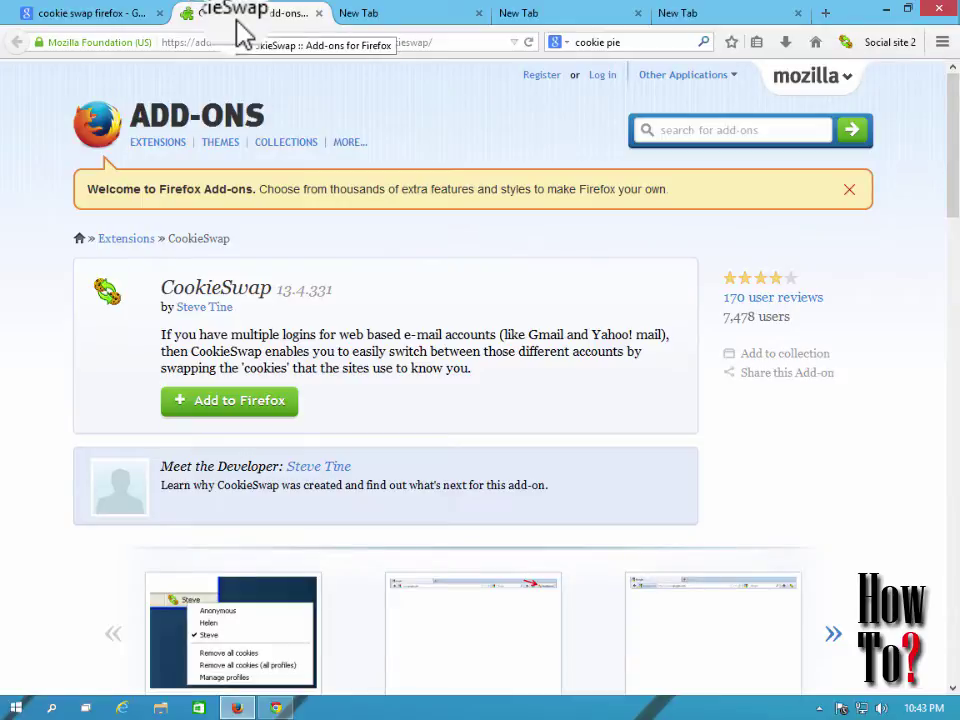
Step: Open the CookieSwap options and choose to reload the current page after switching to a new profile
{"action": "left_click", "coordinate": [884, 48]}
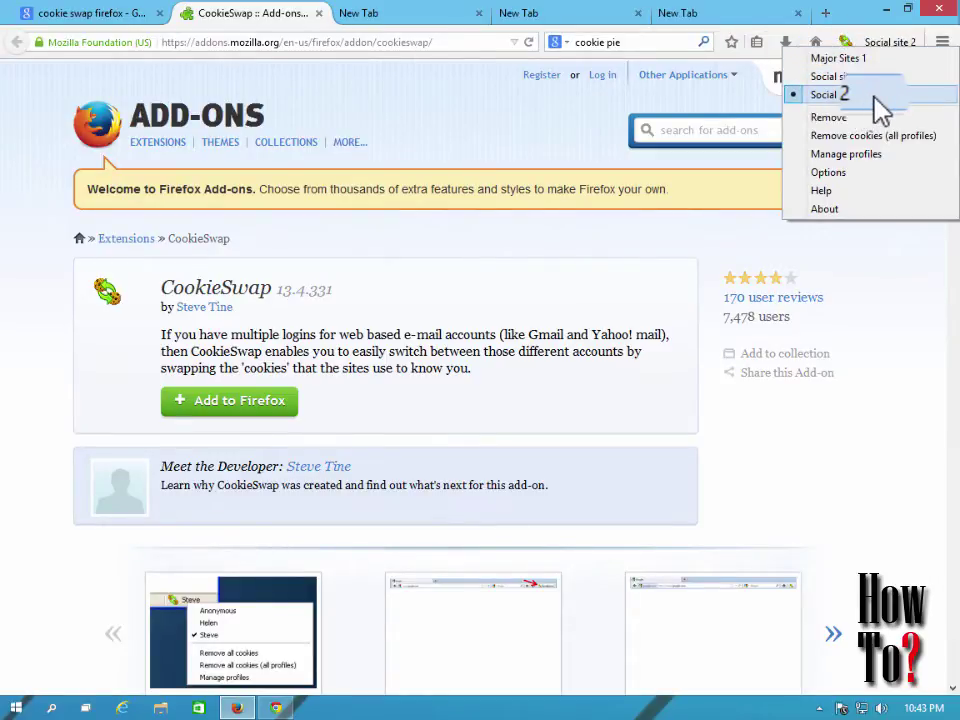
{"action": "left_click", "coordinate": [862, 172]}
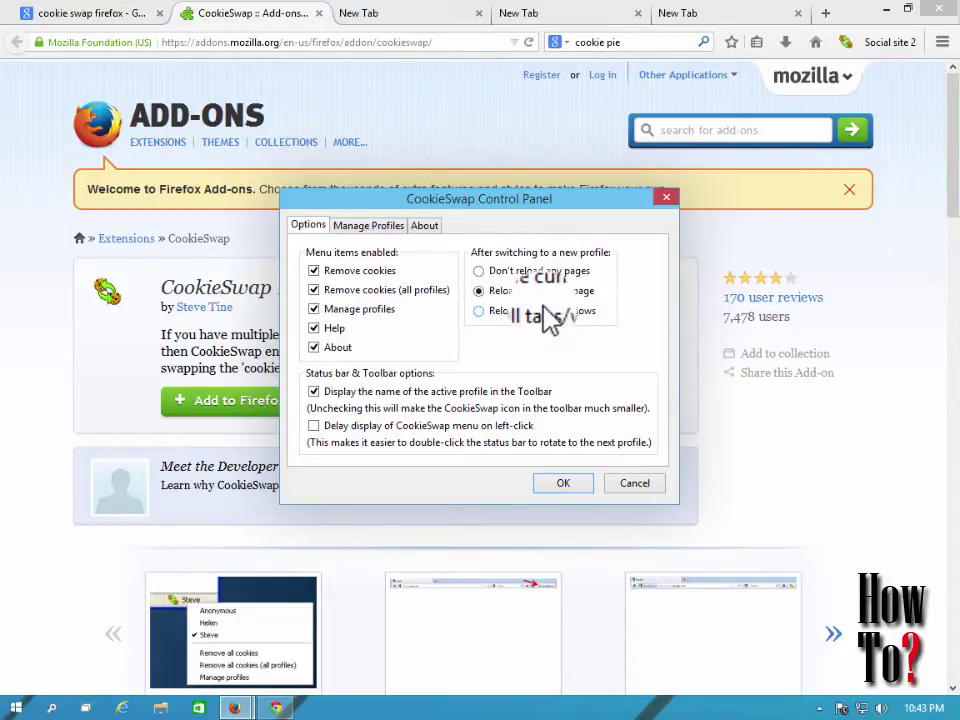
{"action": "left_click", "coordinate": [479, 290]}
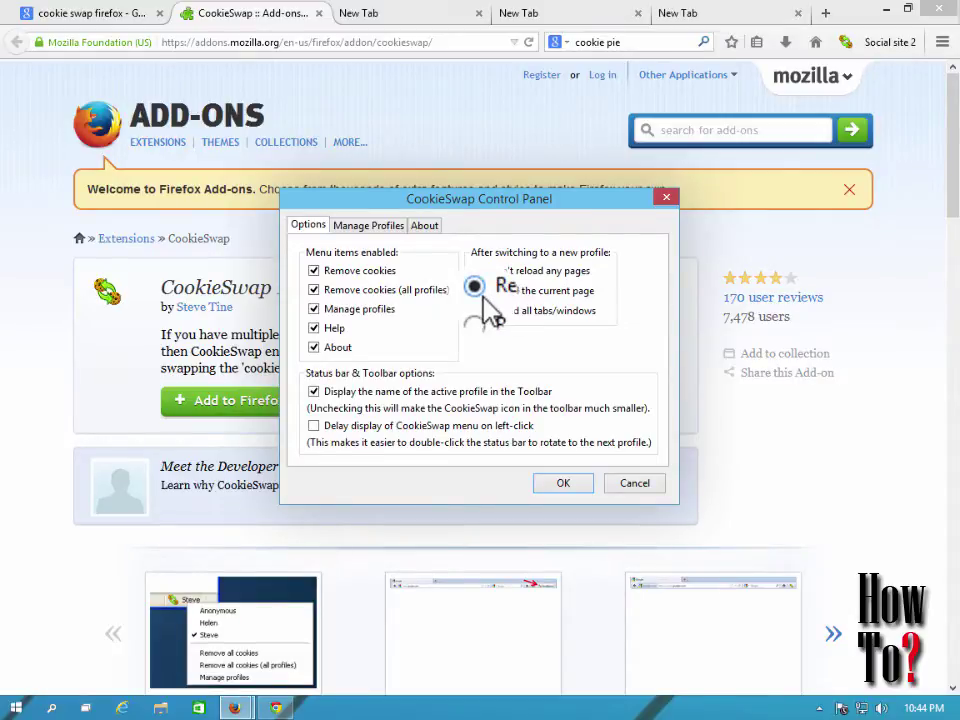
Step: Create a new CookieSwap profile named "social profile 3"
{"action": "left_click", "coordinate": [368, 225]}
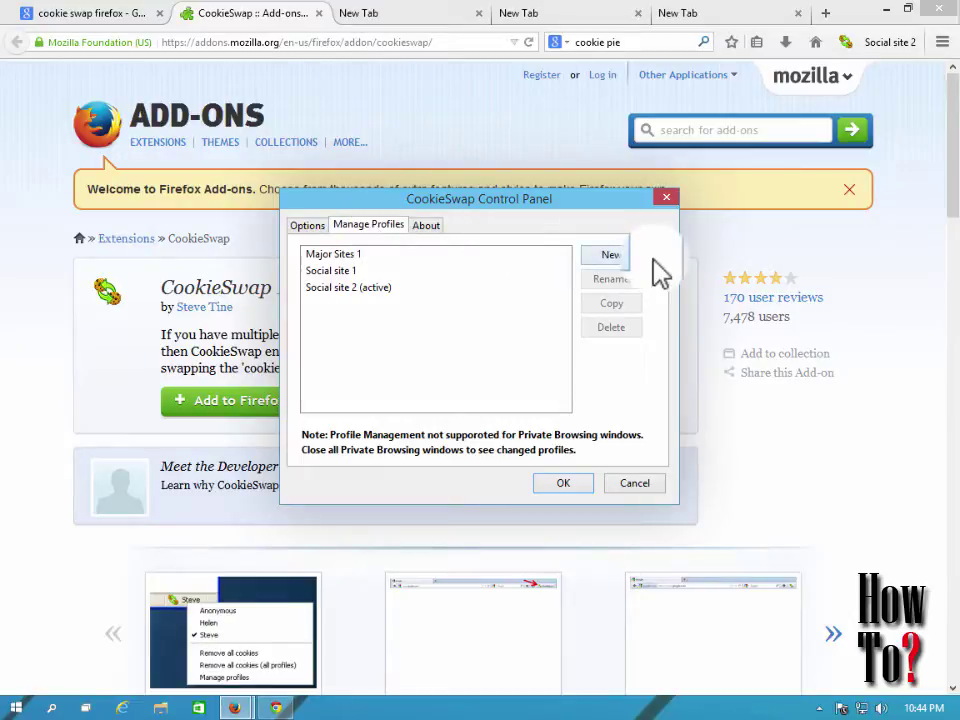
{"action": "left_click", "coordinate": [597, 262]}
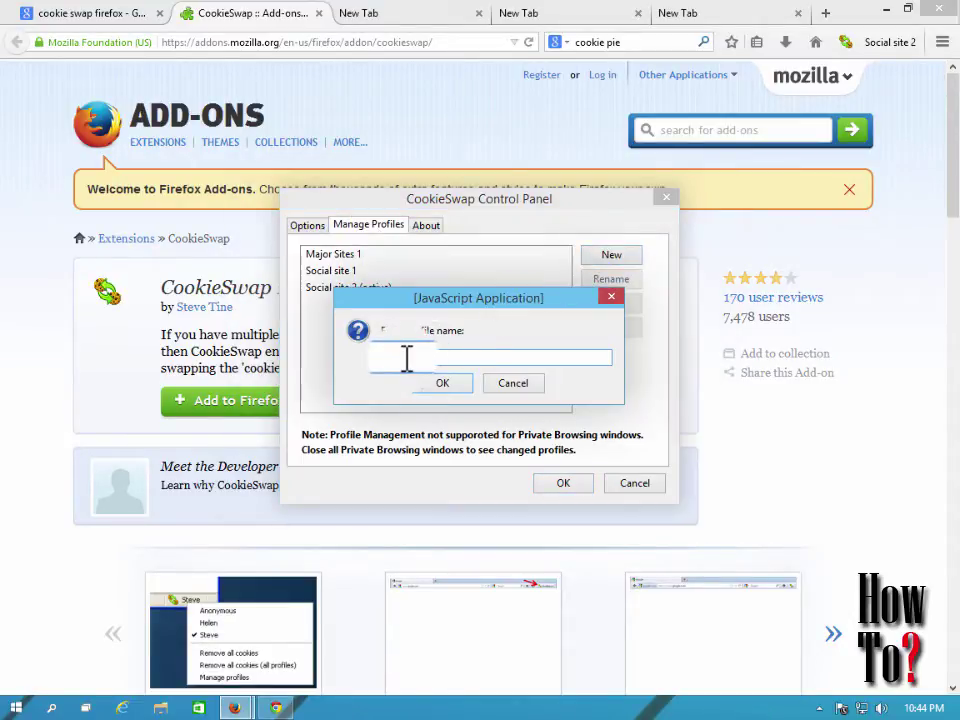
{"action": "type", "text": "social pr"}
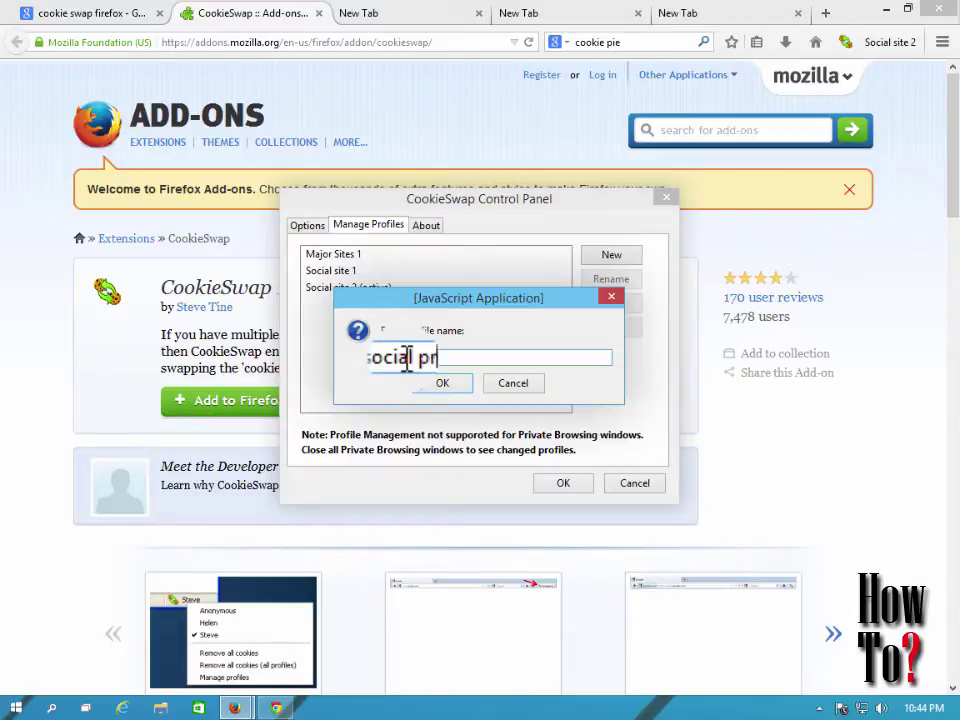
{"action": "type", "text": "o"}
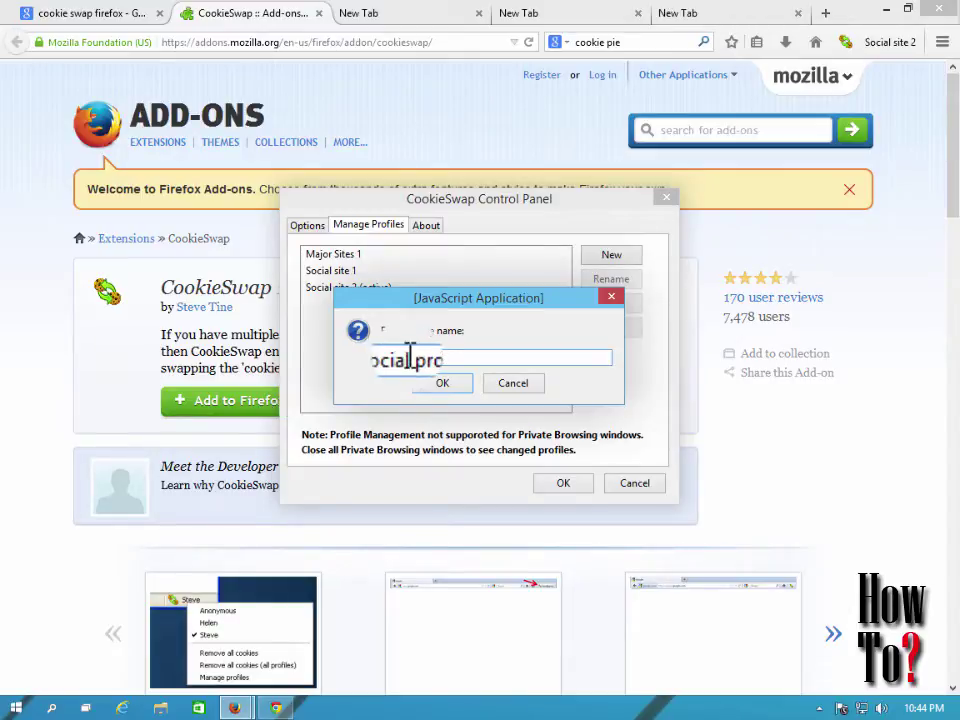
{"action": "left_click", "coordinate": [445, 389]}
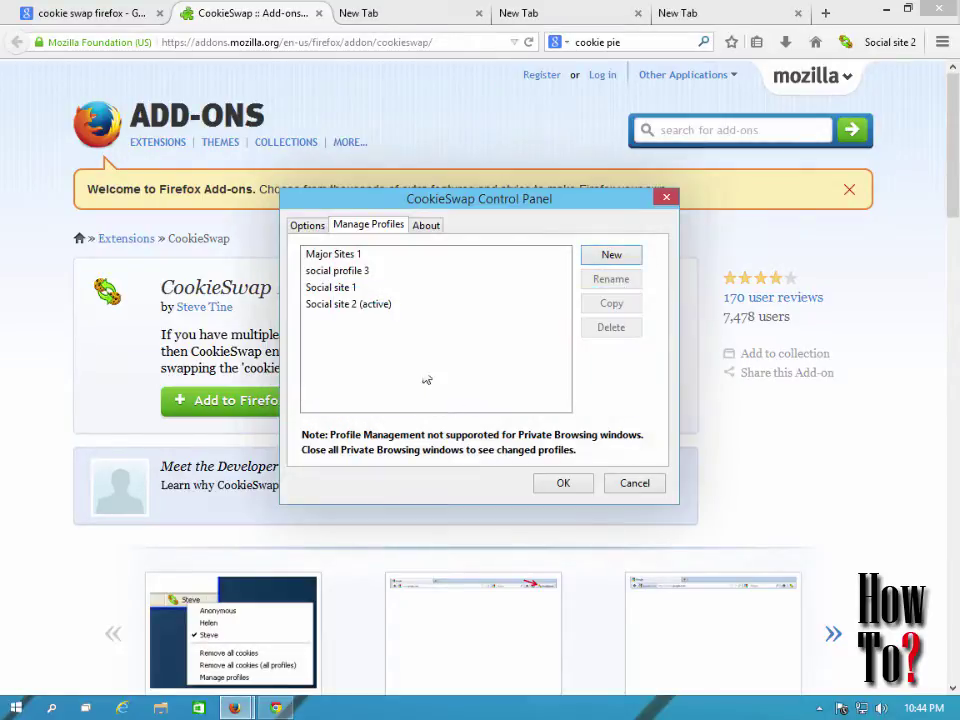
Step: Rename the profile "social profile 3" as "Social Profile 3" and accept the CookieSwap Control Panel changes
{"action": "left_click", "coordinate": [350, 273]}
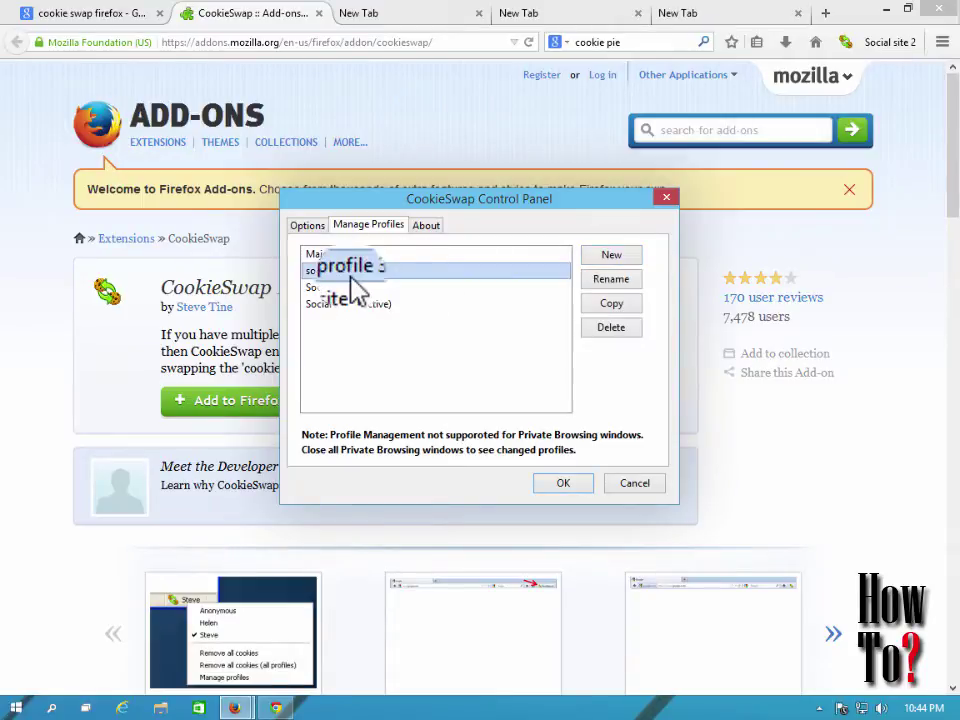
{"action": "left_click", "coordinate": [612, 280]}
{"action": "left_click", "coordinate": [390, 360]}
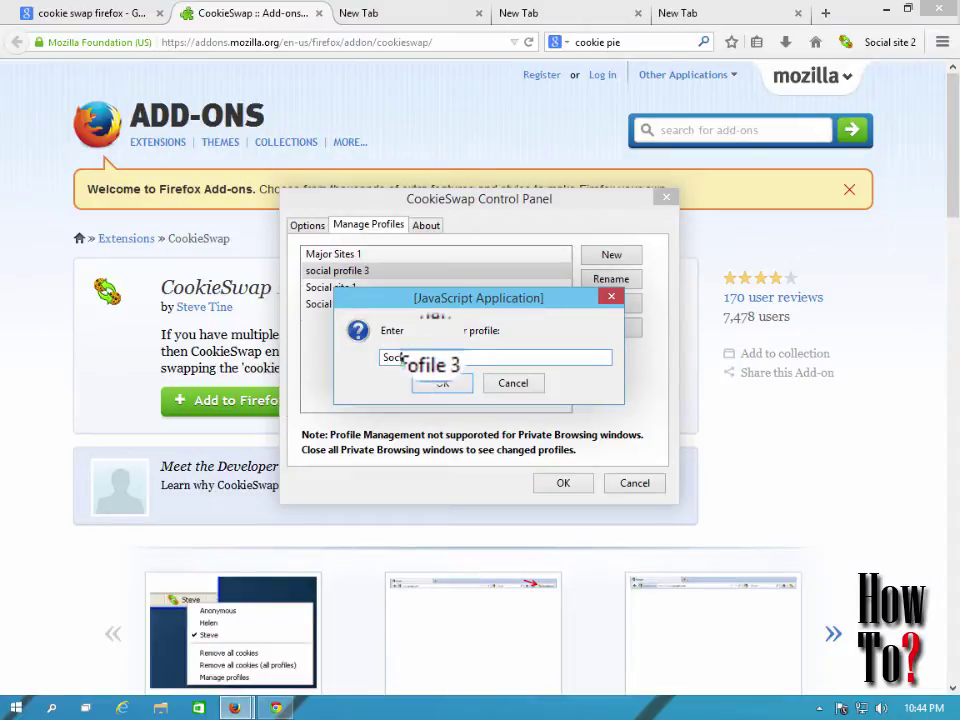
{"action": "left_click", "coordinate": [430, 386]}
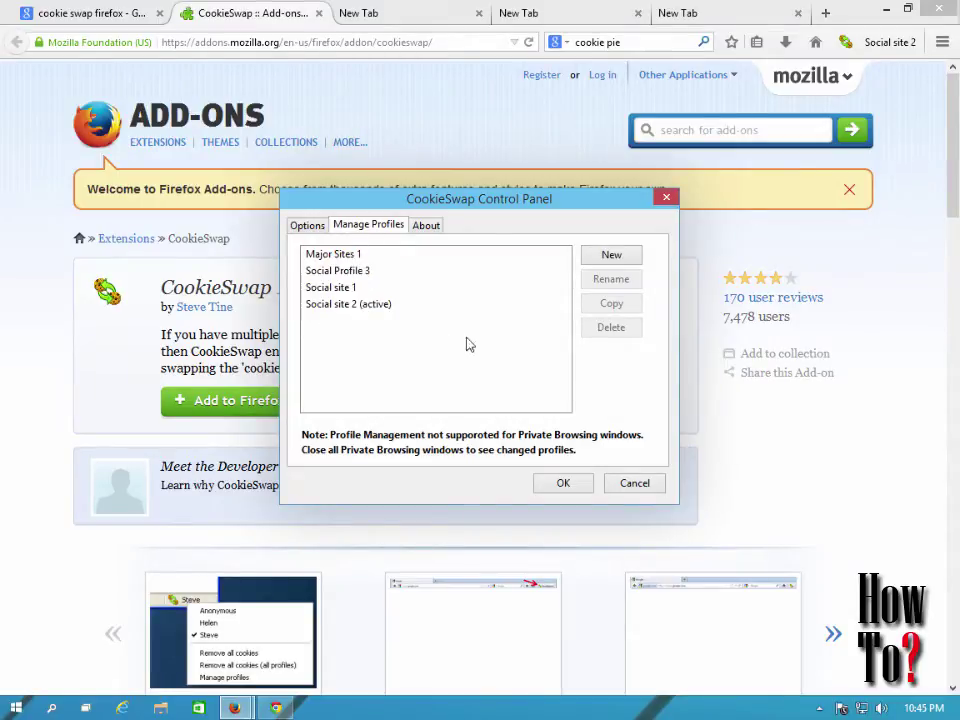
{"action": "left_click", "coordinate": [561, 486]}
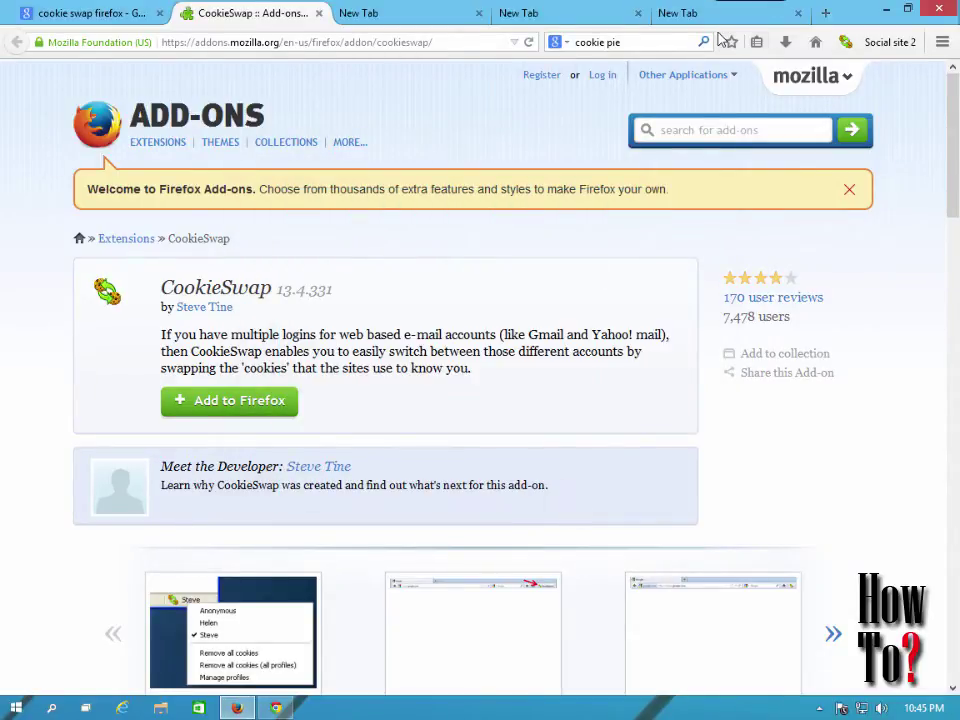
Step: Go to the first blank tab and switch the active CookieSwap profile to Social site 1
{"action": "left_click", "coordinate": [372, 18]}
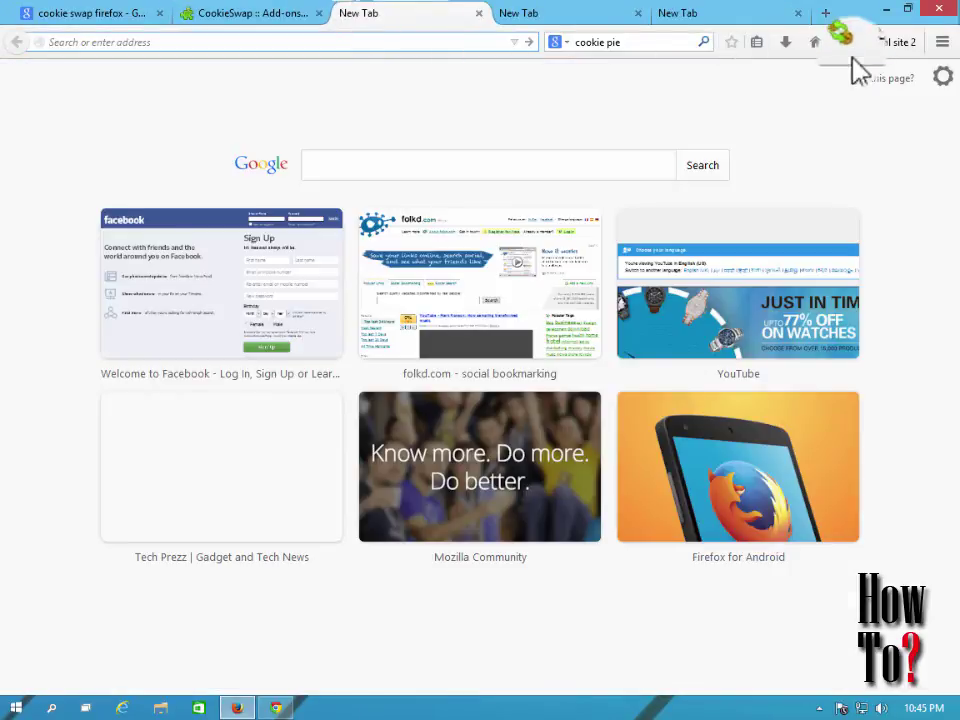
{"action": "left_click", "coordinate": [846, 42]}
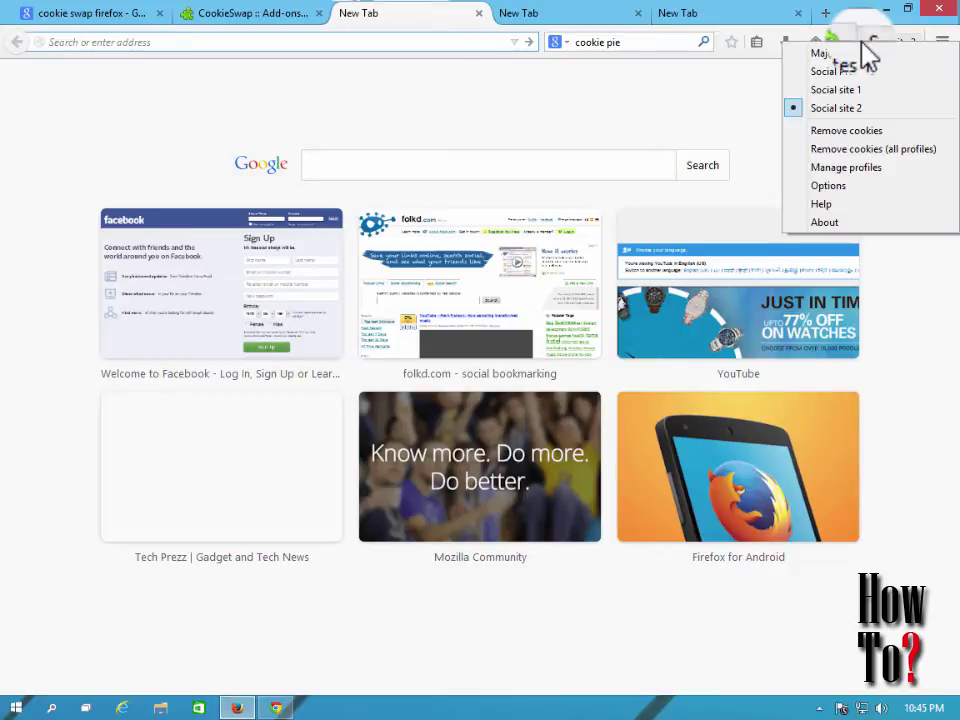
{"action": "left_click", "coordinate": [845, 90]}
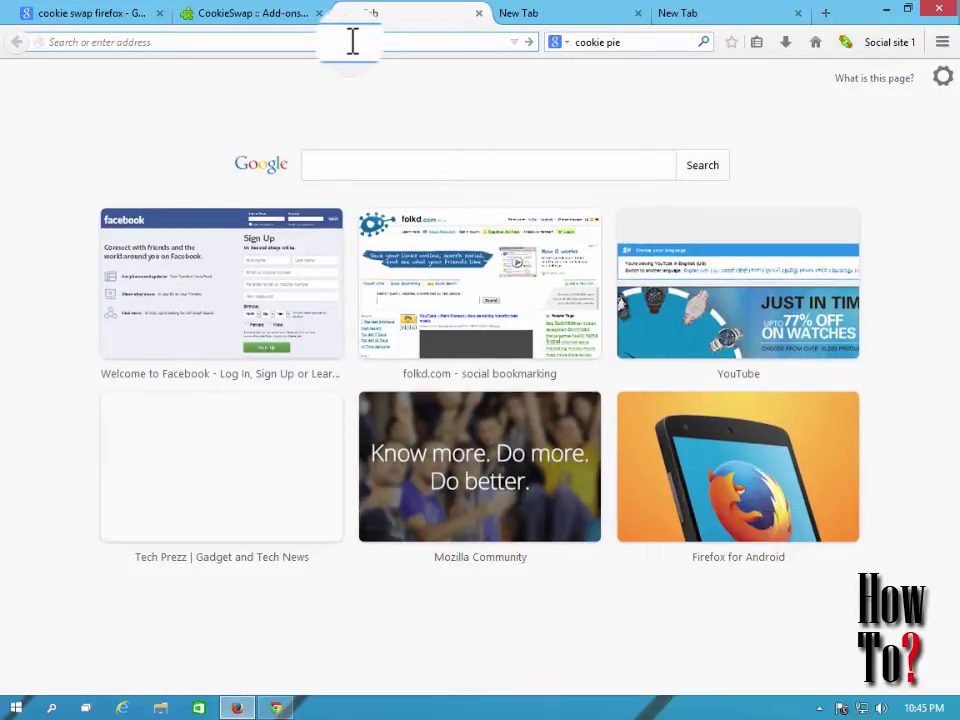
Step: Load folkd.com in the first blank tab
{"action": "left_click", "coordinate": [352, 41]}
{"action": "type", "text": "folkd.com/"}
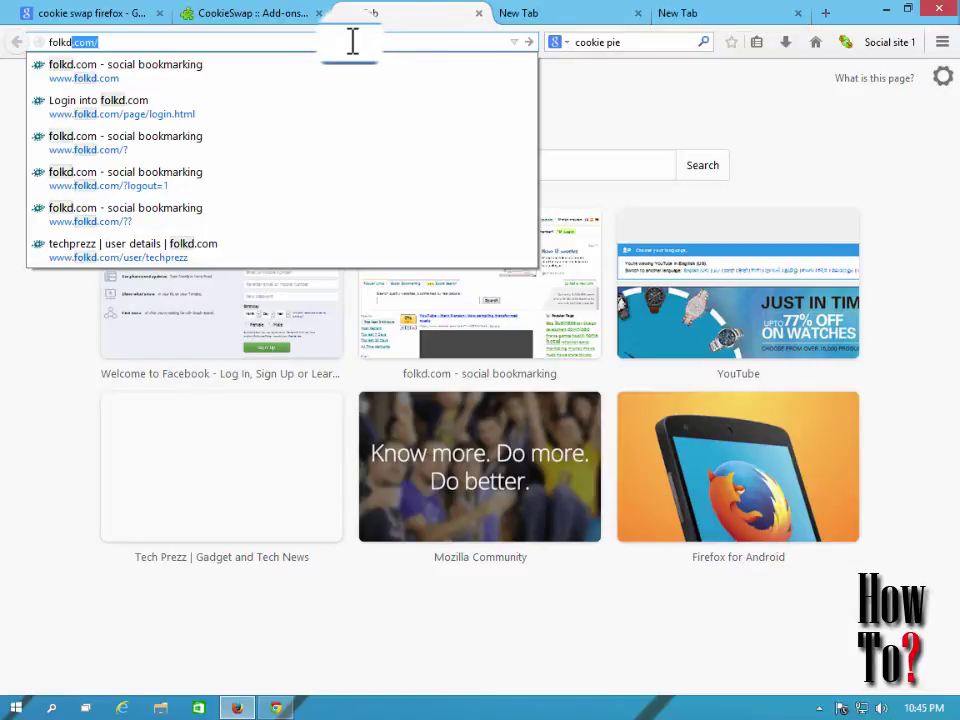
{"action": "key", "text": "Return"}
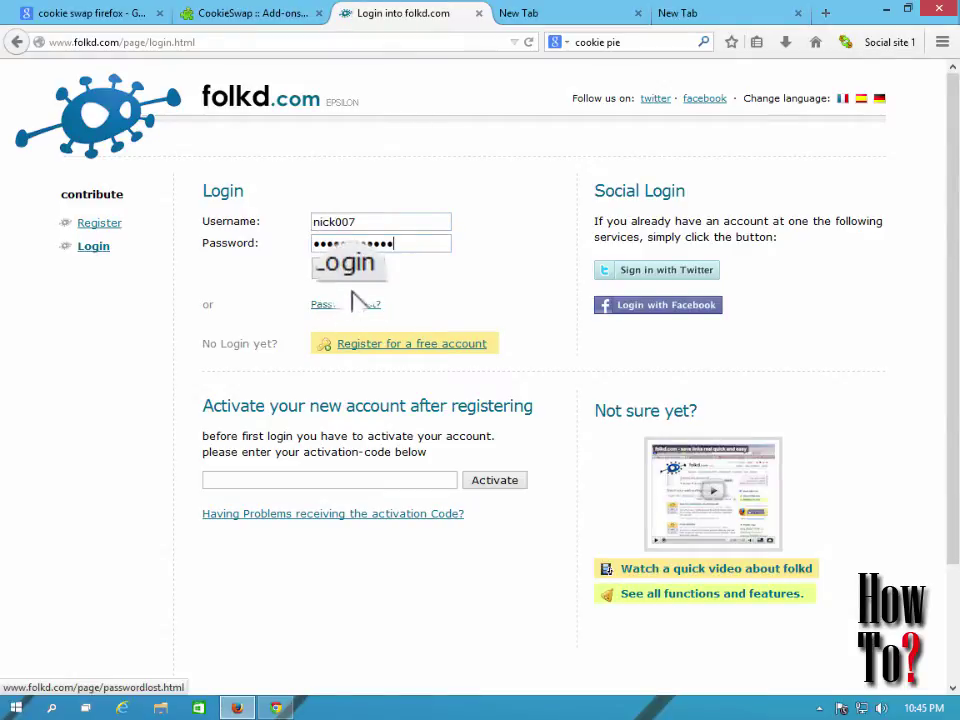
Step: Log in to folkd.com with the first account's username and password, and dismiss the Flash plugin prompt
{"action": "left_click", "coordinate": [365, 265]}
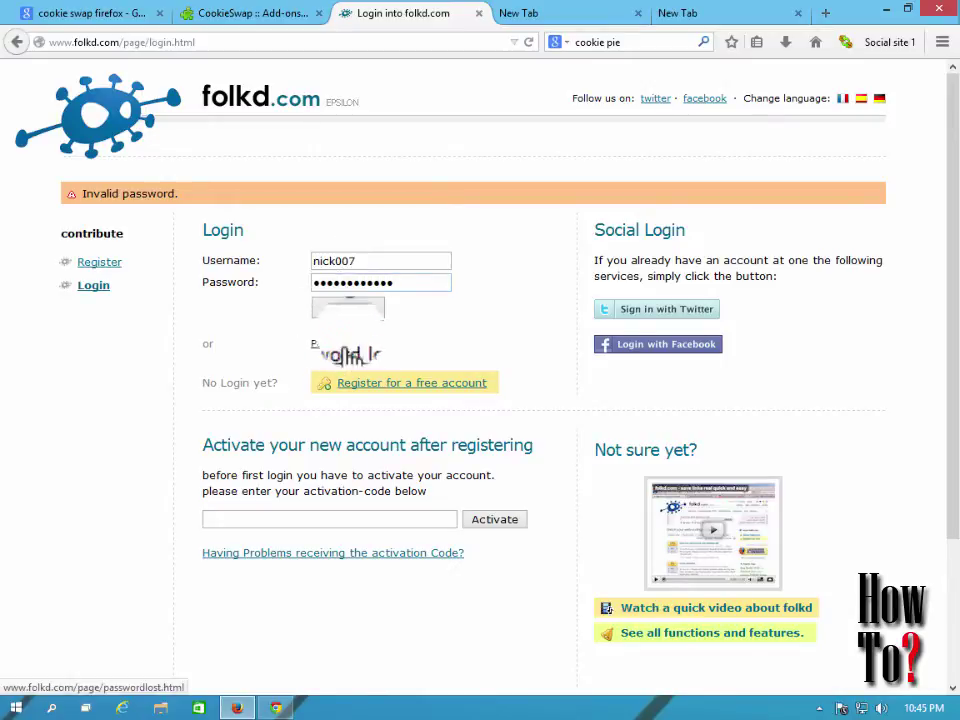
{"action": "left_click", "coordinate": [360, 312]}
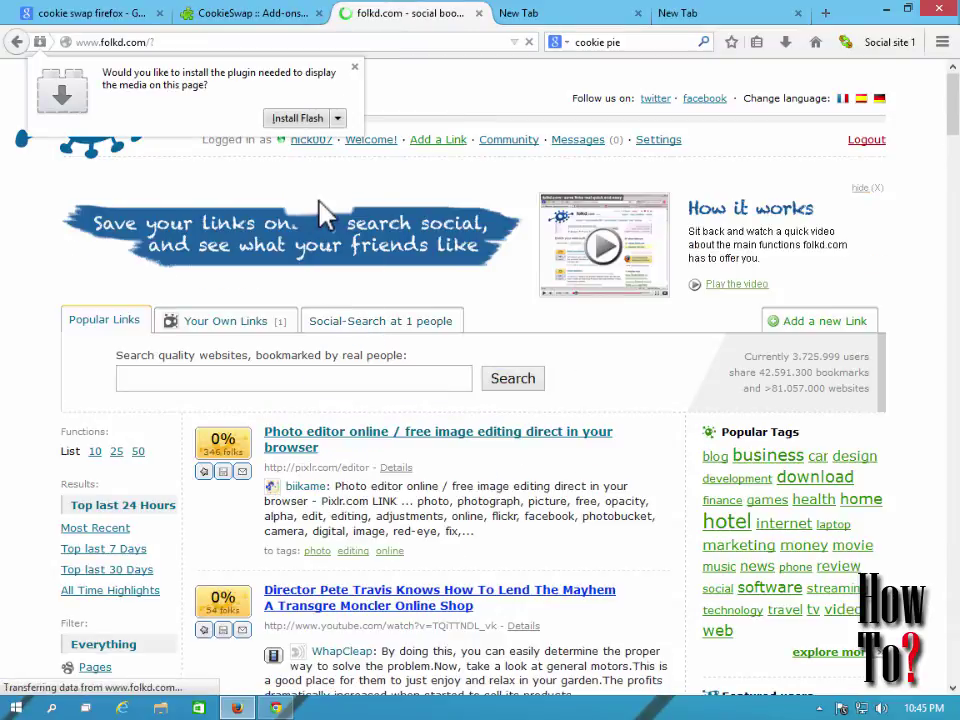
{"action": "left_click", "coordinate": [355, 67]}
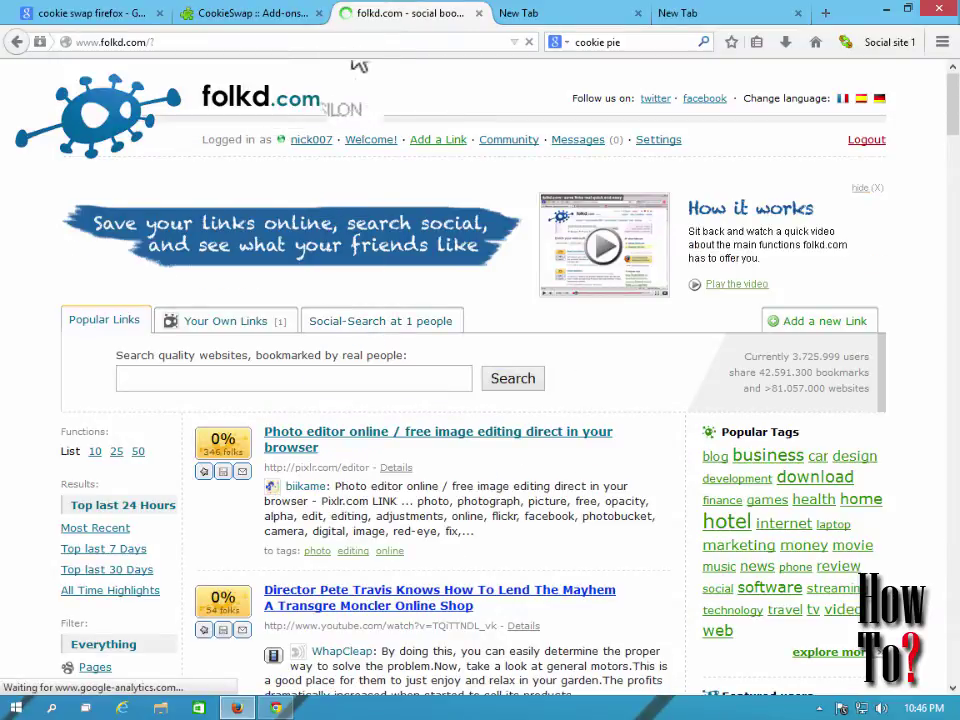
Step: Switch the active CookieSwap profile to Social site 2
{"action": "left_click", "coordinate": [309, 140]}
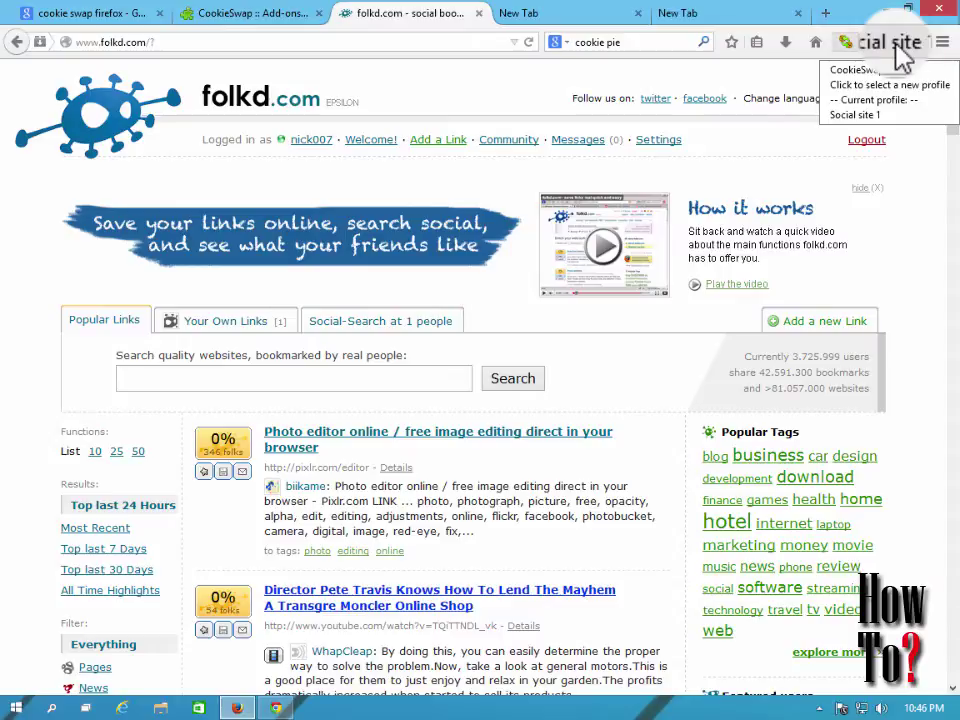
{"action": "left_click", "coordinate": [898, 50]}
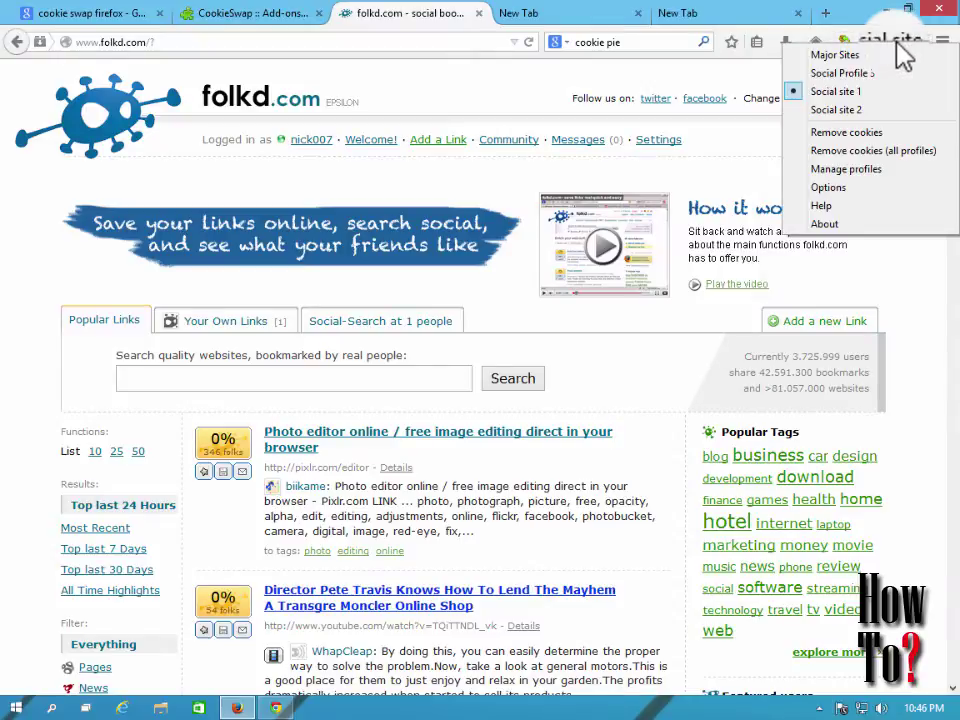
{"action": "left_click", "coordinate": [845, 116]}
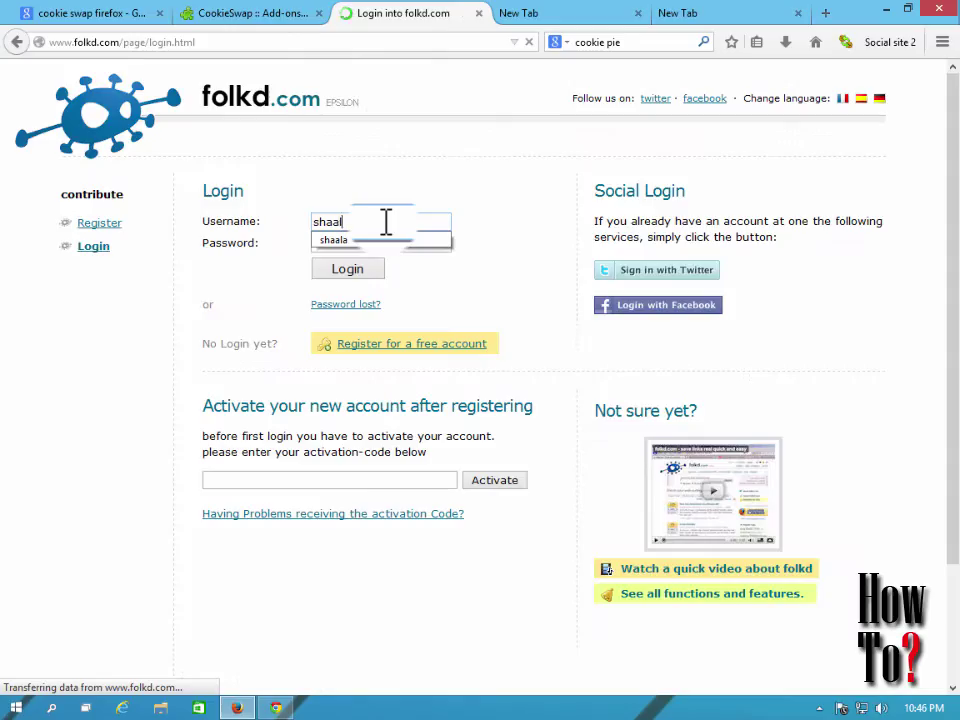
Step: Log in to folkd.com with the second account's username and password, and dismiss the Flash plugin prompt
{"action": "type", "text": "c"}
{"action": "key", "text": "BackSpace"}
{"action": "key", "text": "BackSpace"}
{"action": "key", "text": "BackSpace"}
{"action": "left_click", "coordinate": [372, 240]}
{"action": "left_click", "coordinate": [367, 243]}
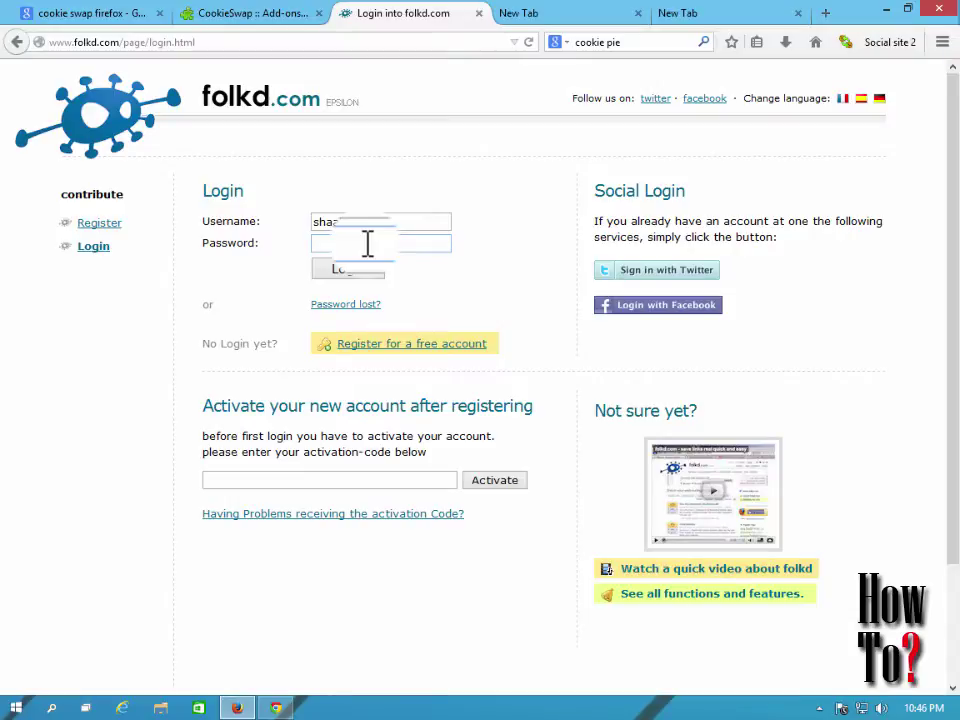
{"action": "key", "text": "Return"}
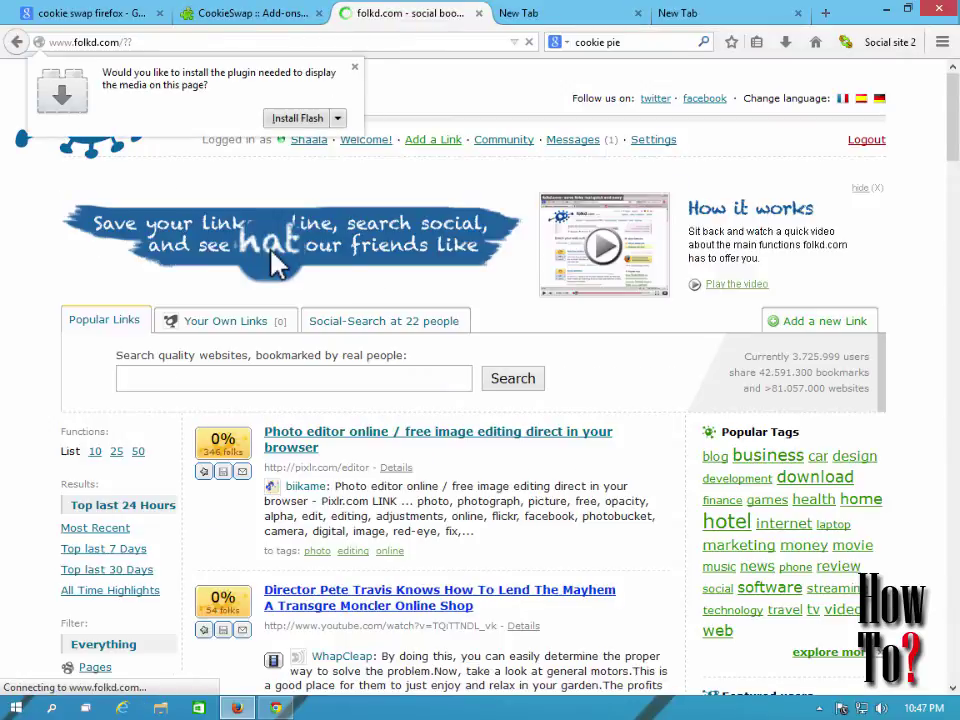
{"action": "left_click", "coordinate": [355, 67]}
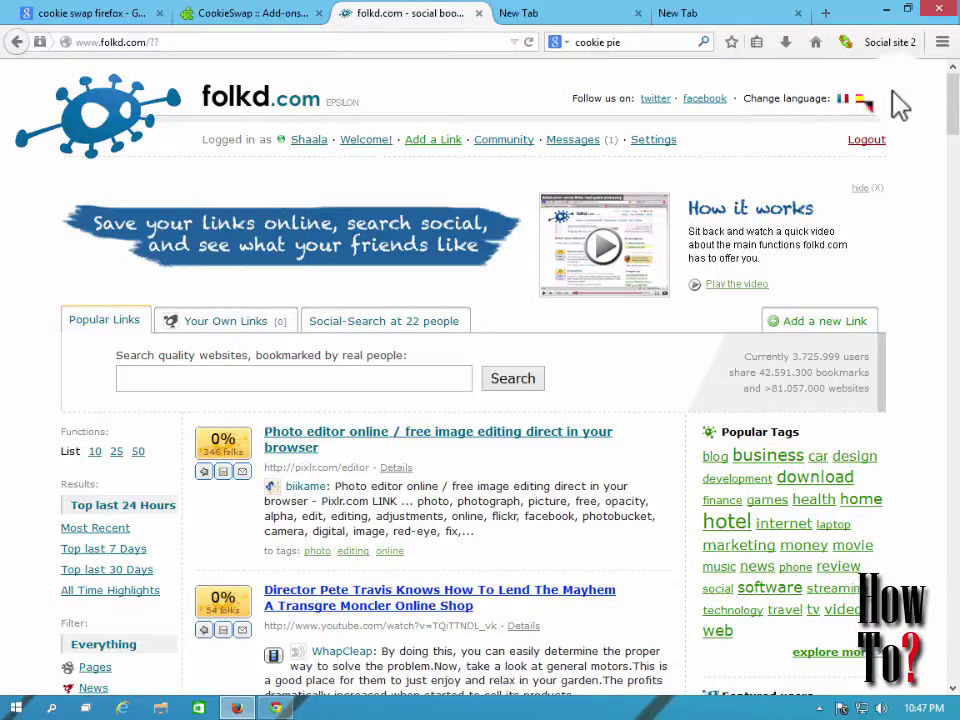
Step: Switch the active CookieSwap profile back to Social site 1 and dismiss the Flash plugin prompt on folkd.com
{"action": "left_click", "coordinate": [880, 45]}
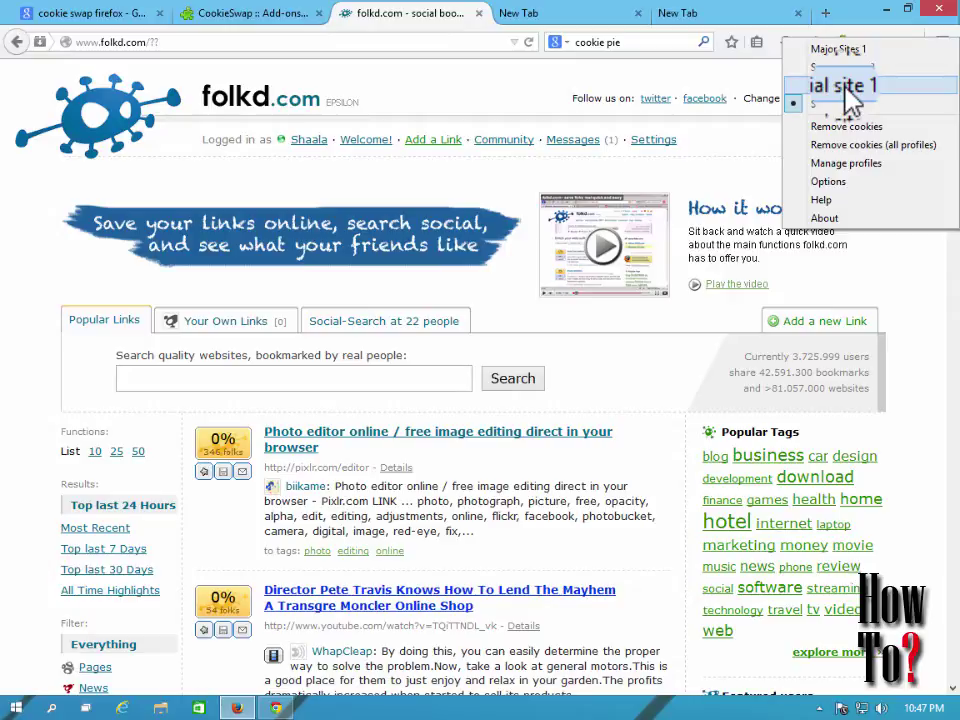
{"action": "left_click", "coordinate": [846, 88]}
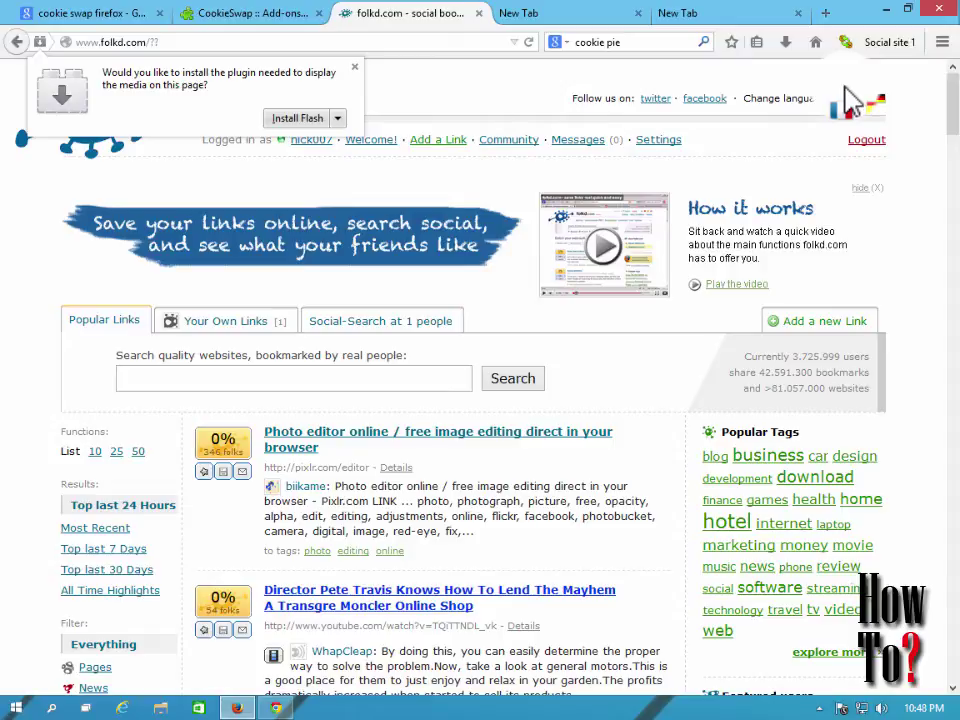
{"action": "left_click", "coordinate": [355, 66]}
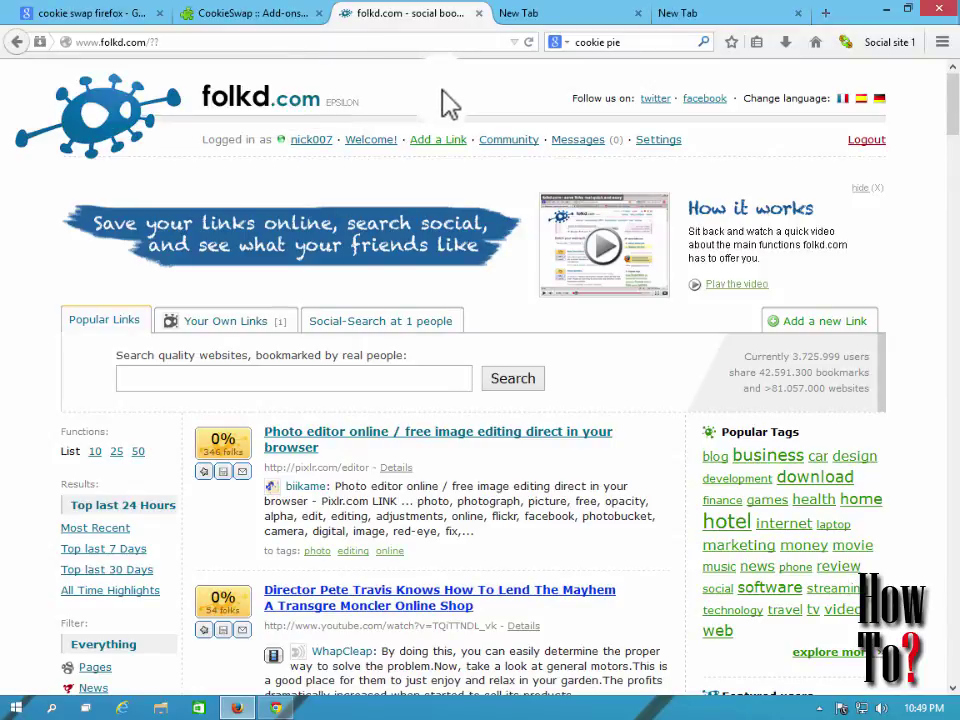
Step: Minimize Firefox, switch to Google Chrome and open the options page of the Swap My Cookies extension
{"action": "left_click", "coordinate": [884, 12]}
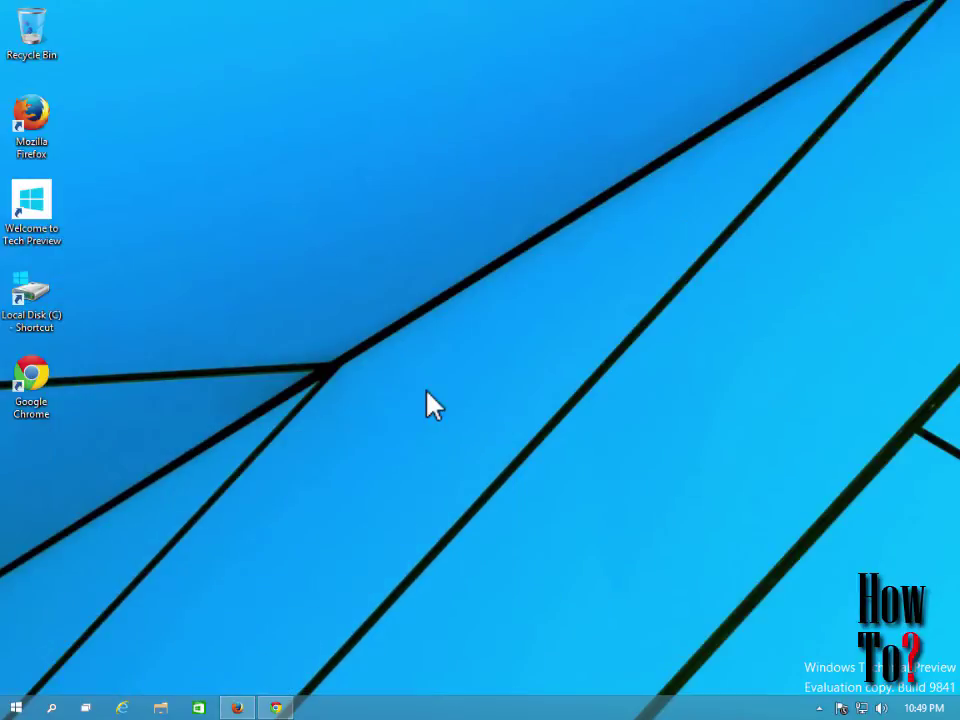
{"action": "left_click", "coordinate": [279, 708]}
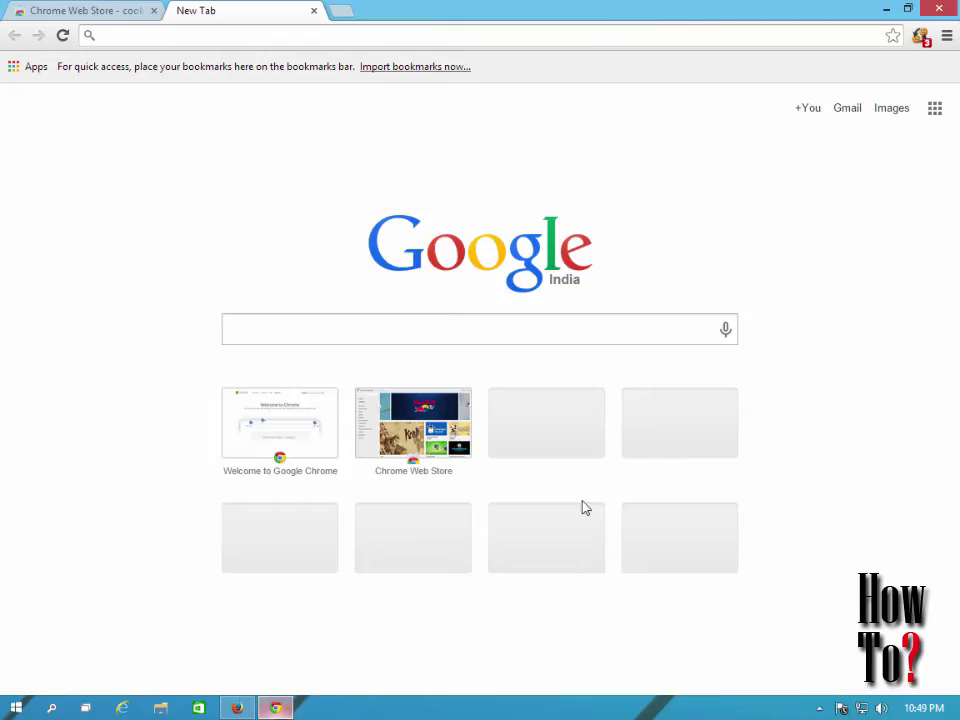
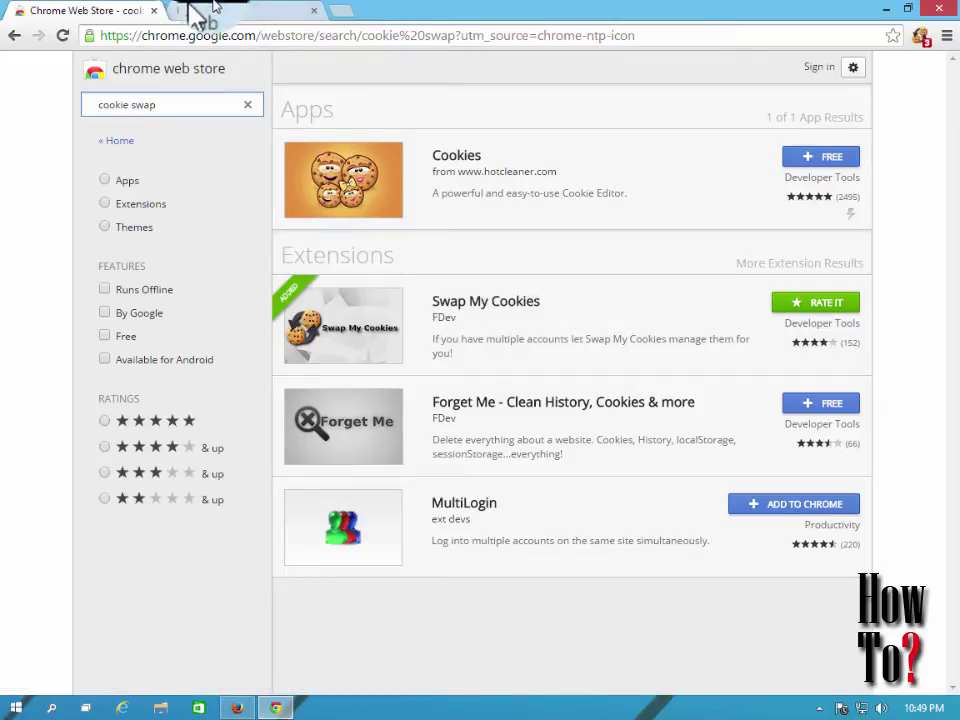
{"action": "left_click", "coordinate": [221, 17]}
{"action": "left_click", "coordinate": [925, 40]}
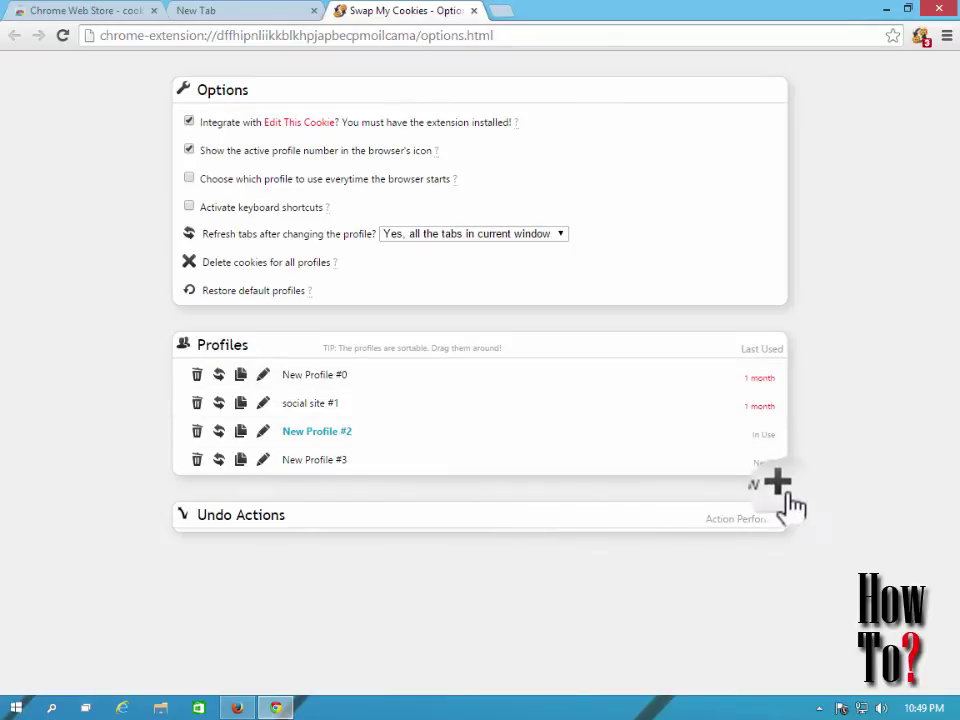
Step: Add a new cookie profile in Swap My Cookies, open its name for editing and accept the default name
{"action": "left_click", "coordinate": [781, 490]}
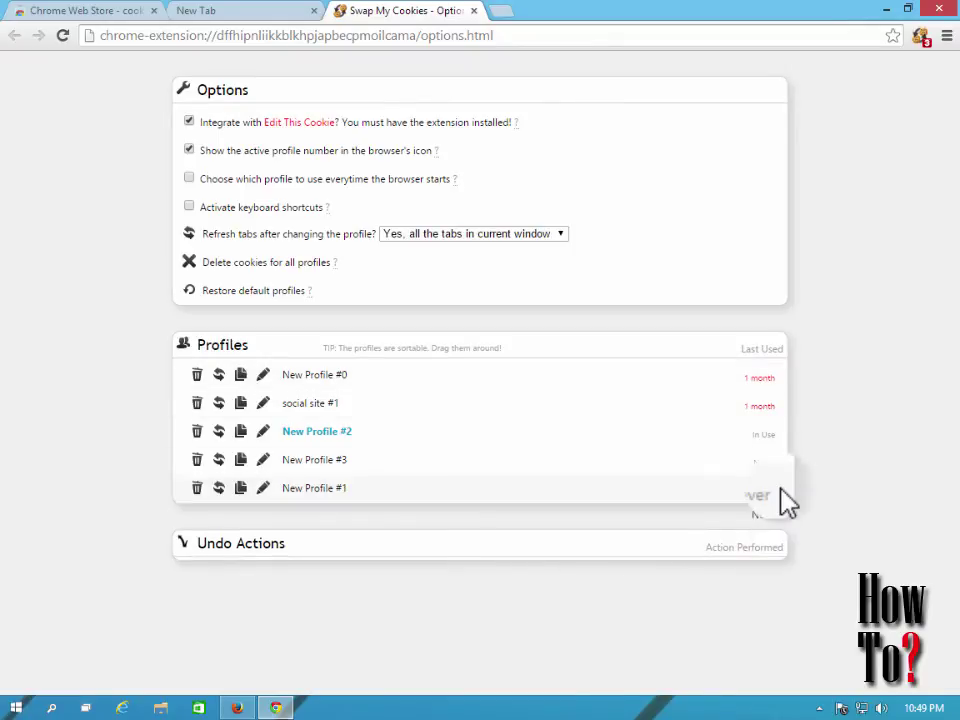
{"action": "left_click", "coordinate": [262, 487]}
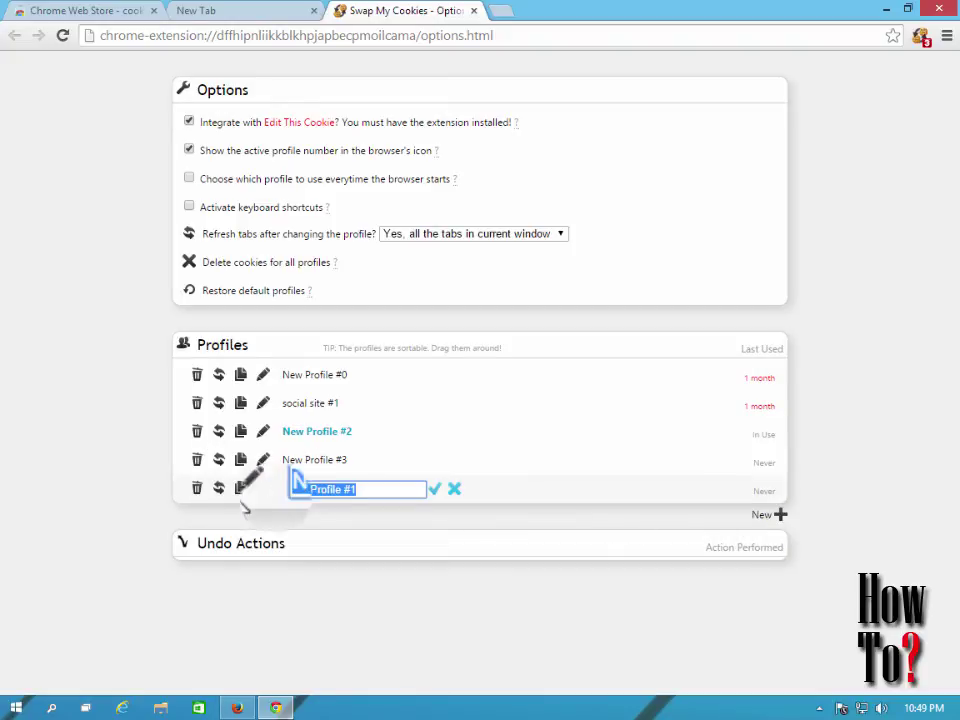
{"action": "left_click", "coordinate": [434, 488]}
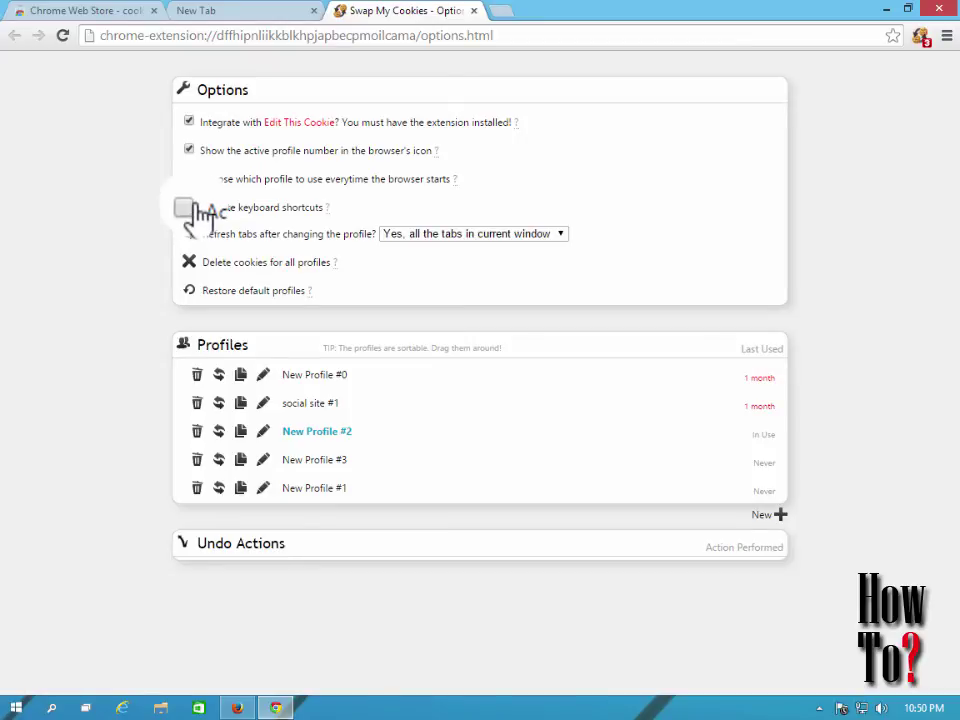
Step: Set Swap My Cookies to refresh only the current tab after changing the profile
{"action": "left_click", "coordinate": [452, 238]}
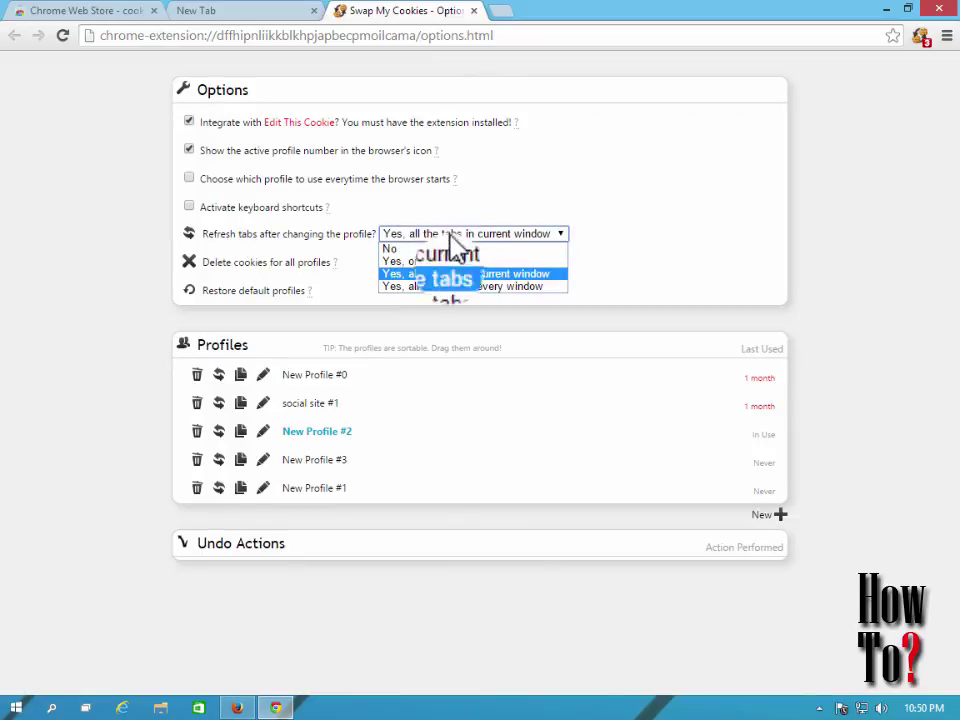
{"action": "left_click", "coordinate": [440, 261]}
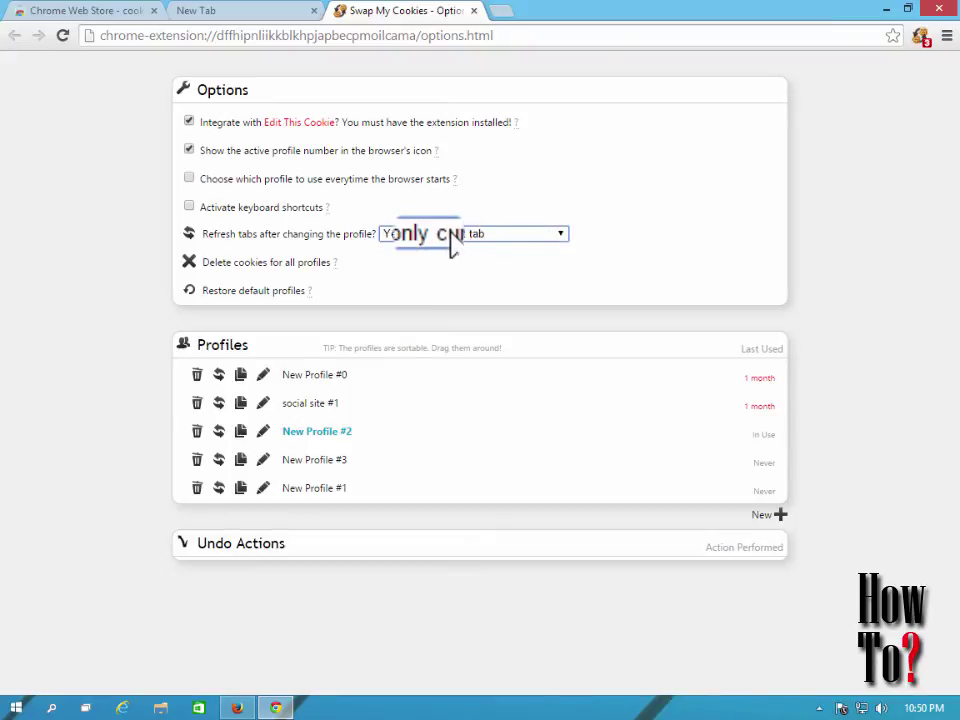